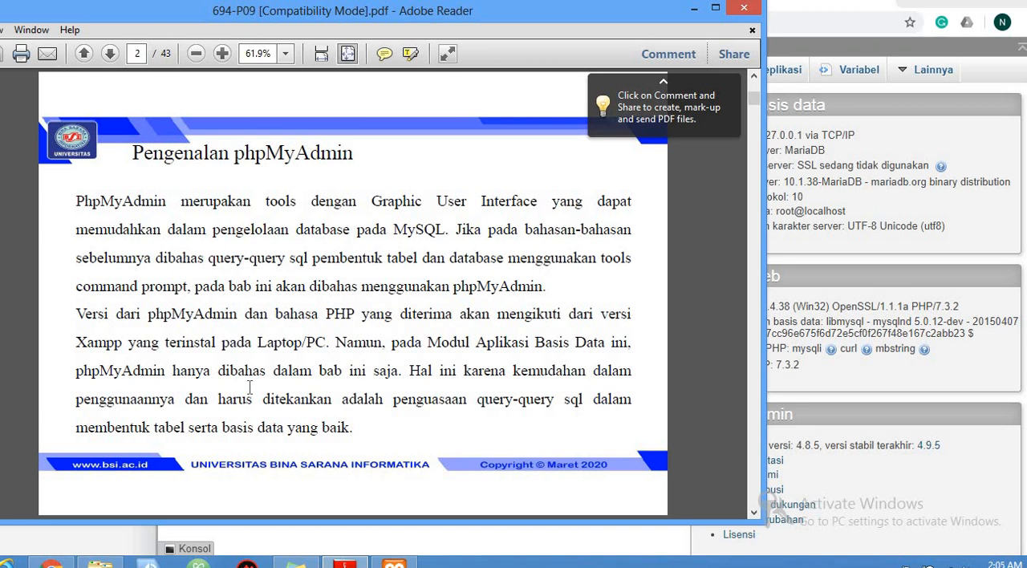
Read the slides introducing and starting phpMyAdmin, and check the Apache and MySQL modules in the XAMPP Control Panel
left_click(399, 451)
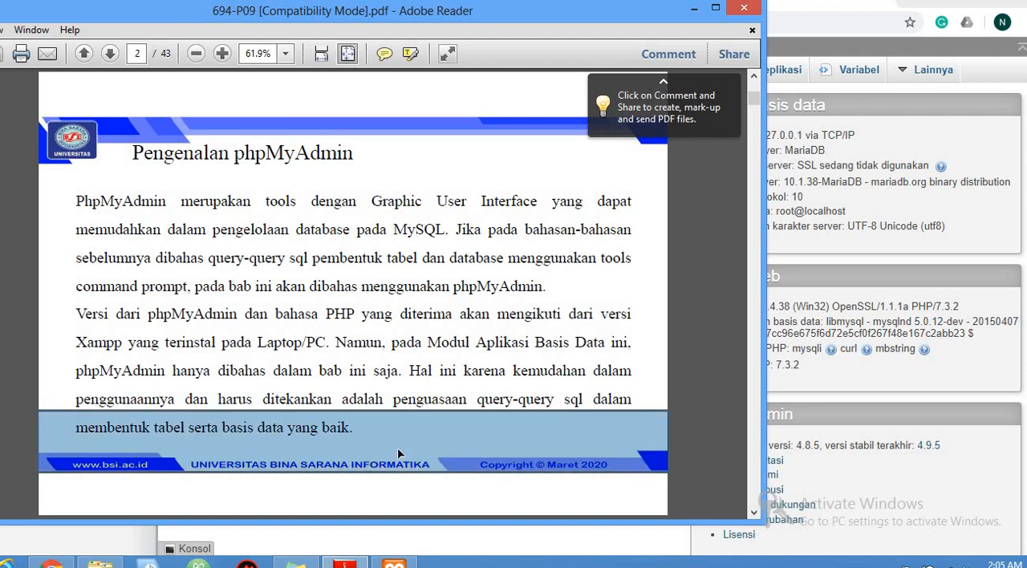
scroll(399, 450, "down", 1)
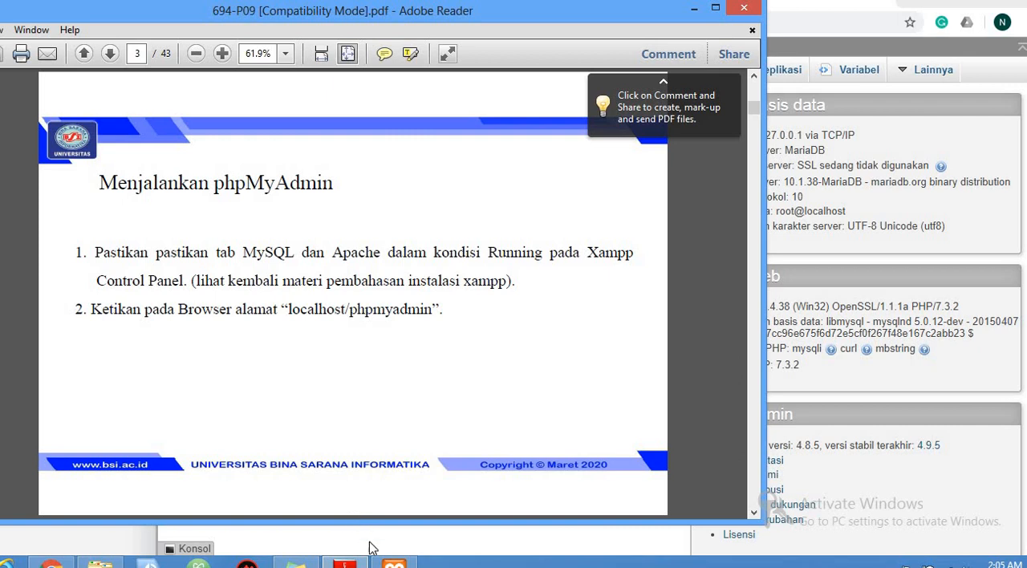
left_click(391, 564)
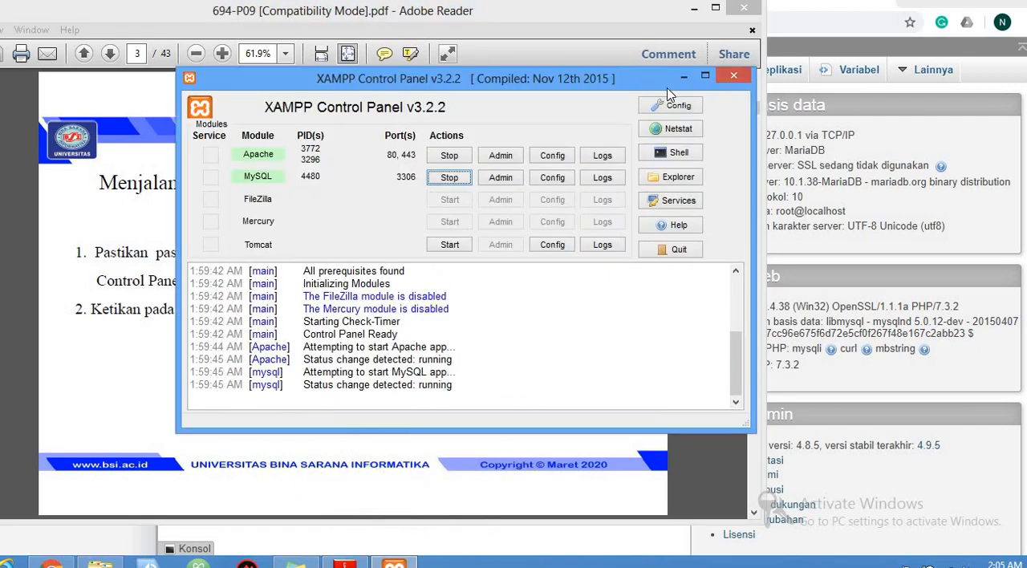
left_click(684, 76)
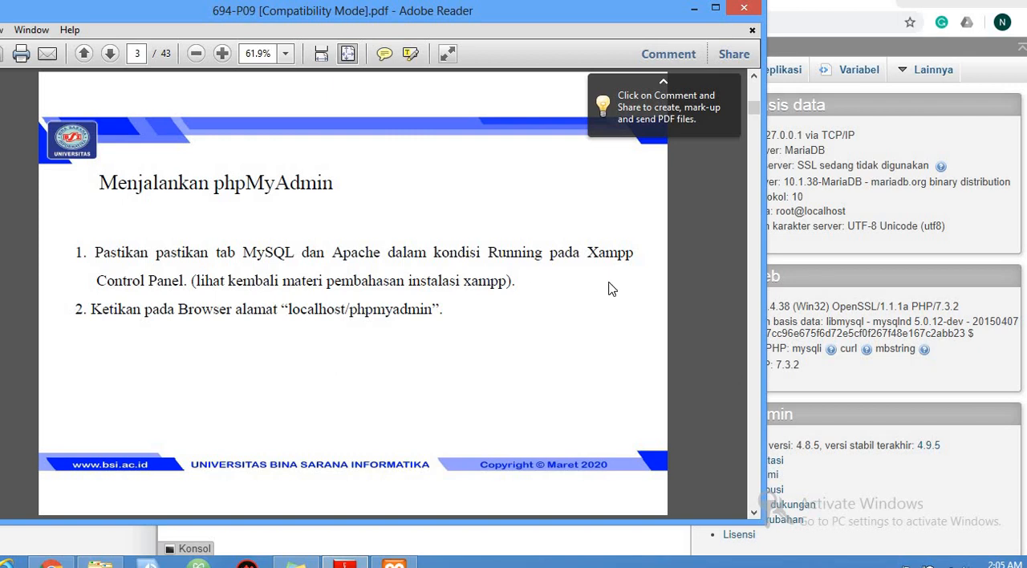
View the phpMyAdmin home page in the browser and the PDF slide on creating a new database
left_click(789, 262)
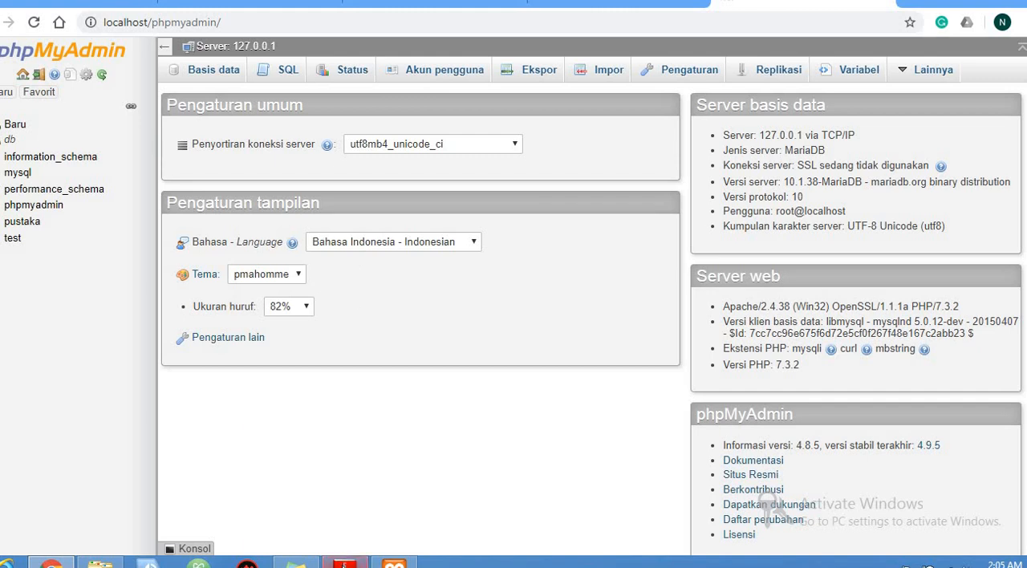
left_click(344, 562)
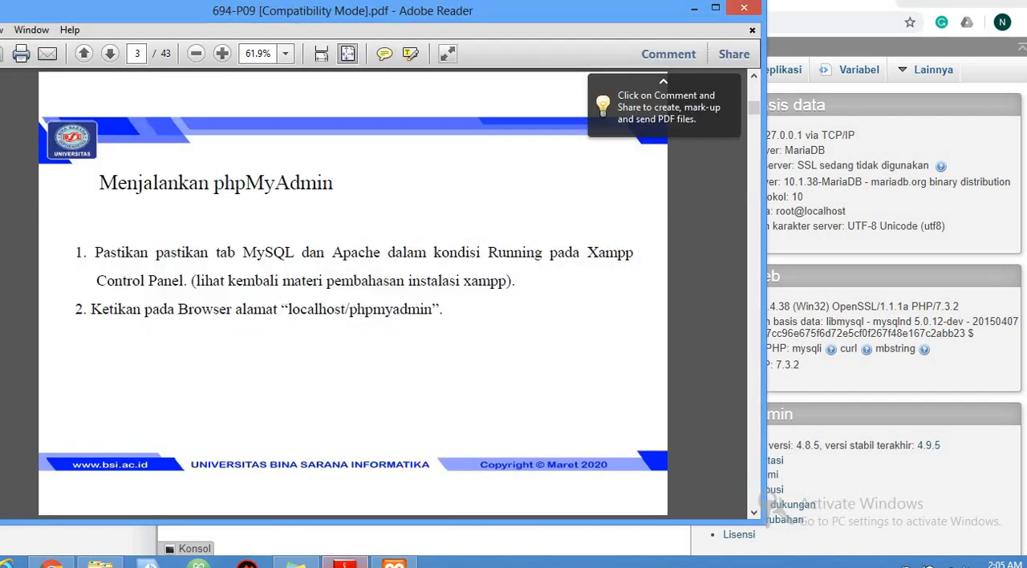
scroll(374, 440, "down", 2)
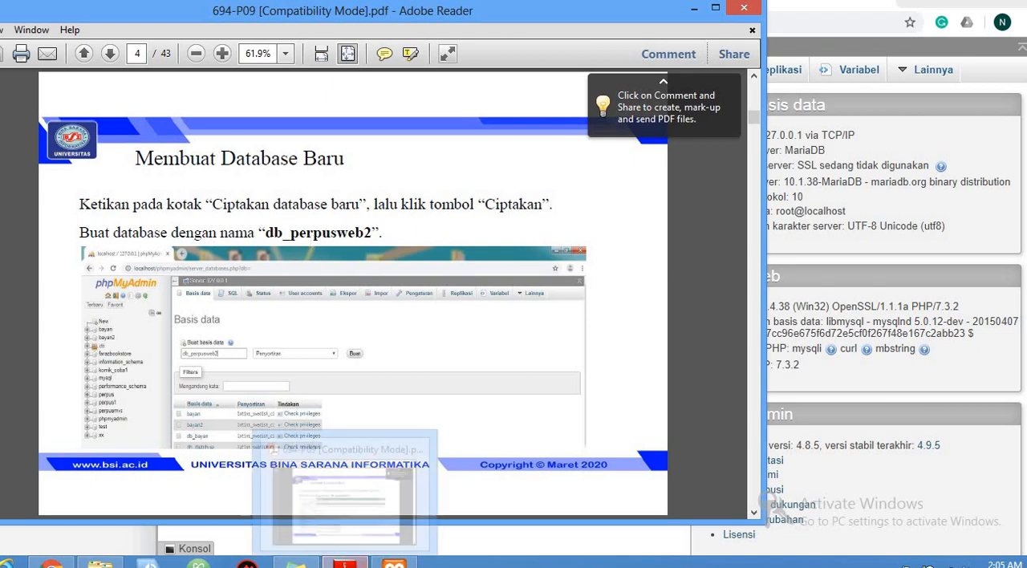
Create a new database named db_perpusweb2 in phpMyAdmin with the latin1_swedish_ci collation
left_click(345, 564)
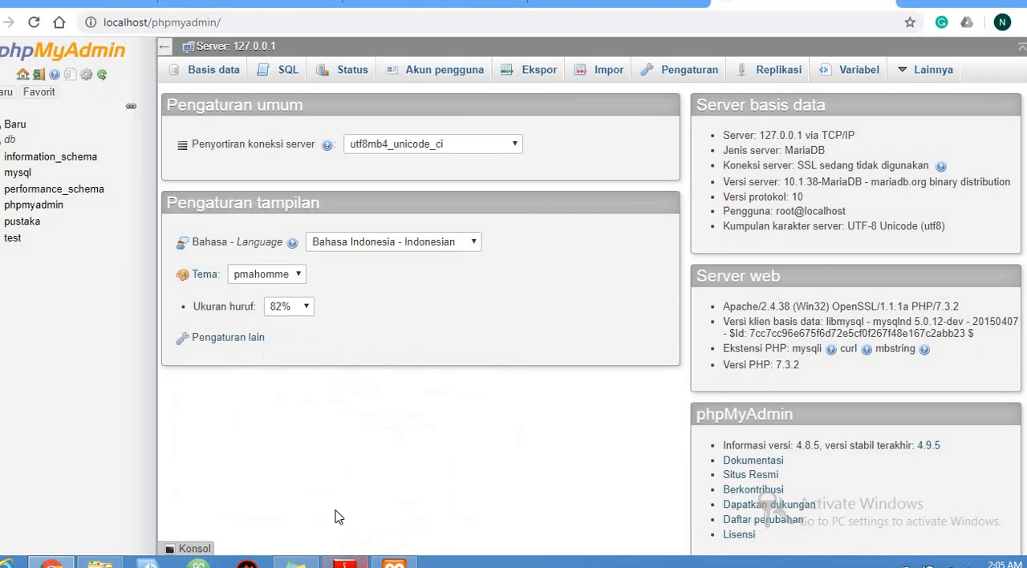
left_click(17, 129)
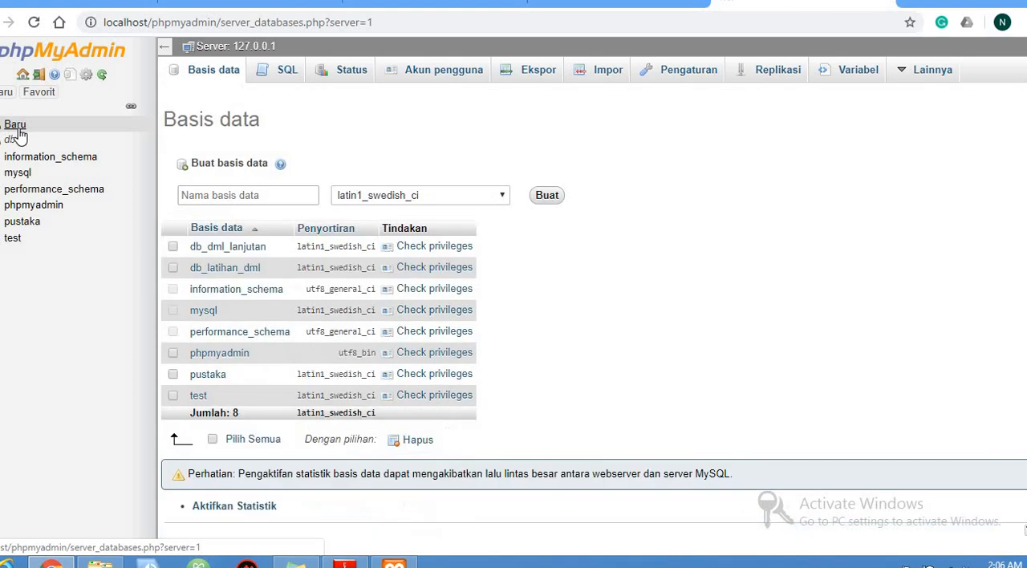
left_click(246, 195)
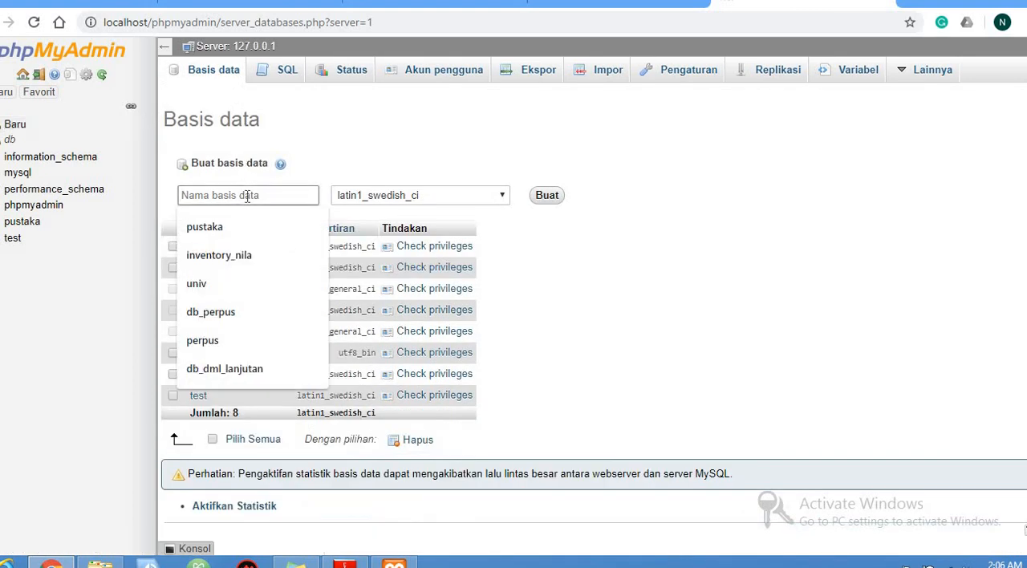
type("db_")
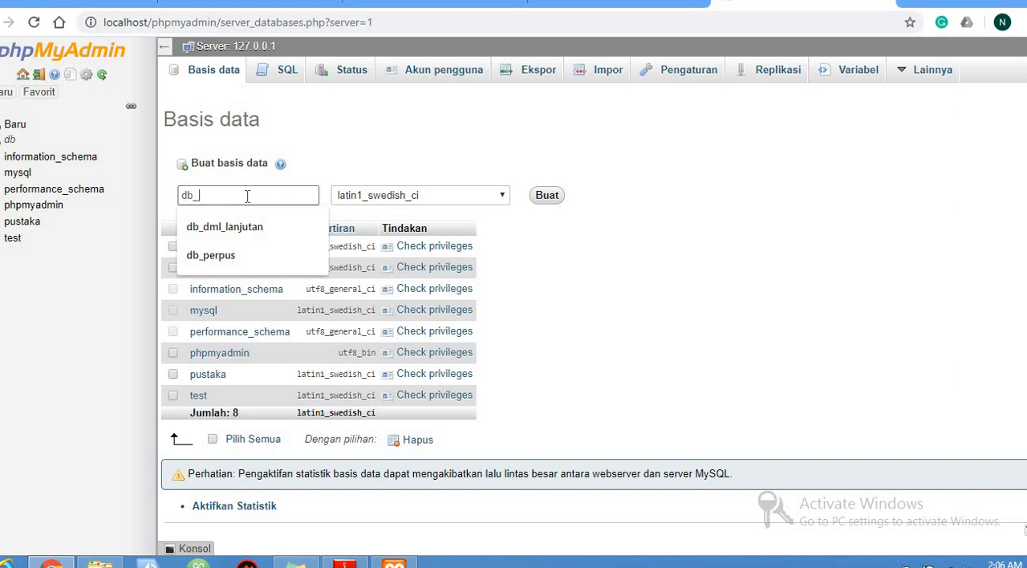
type("perpus")
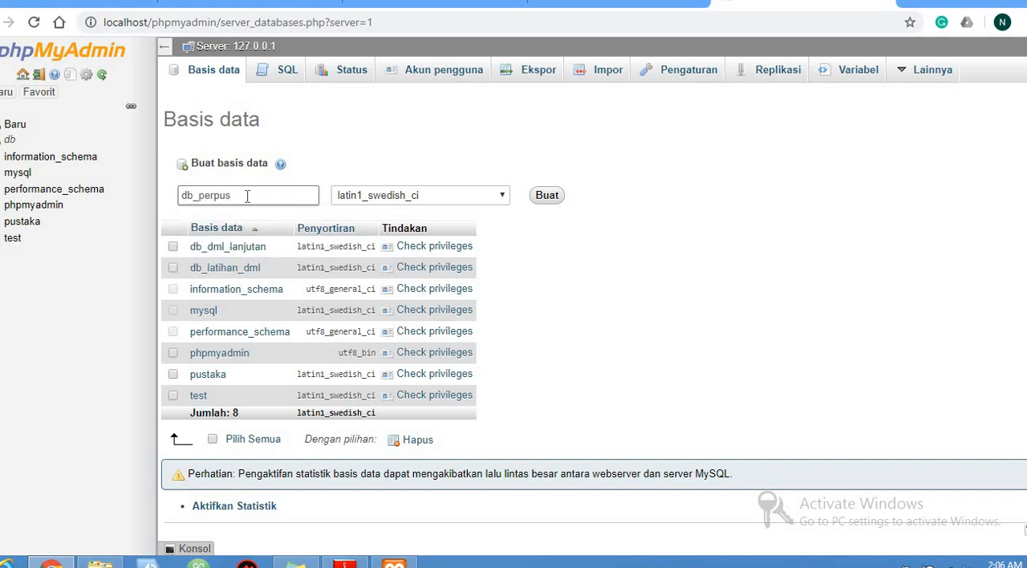
type("web2")
left_click(549, 201)
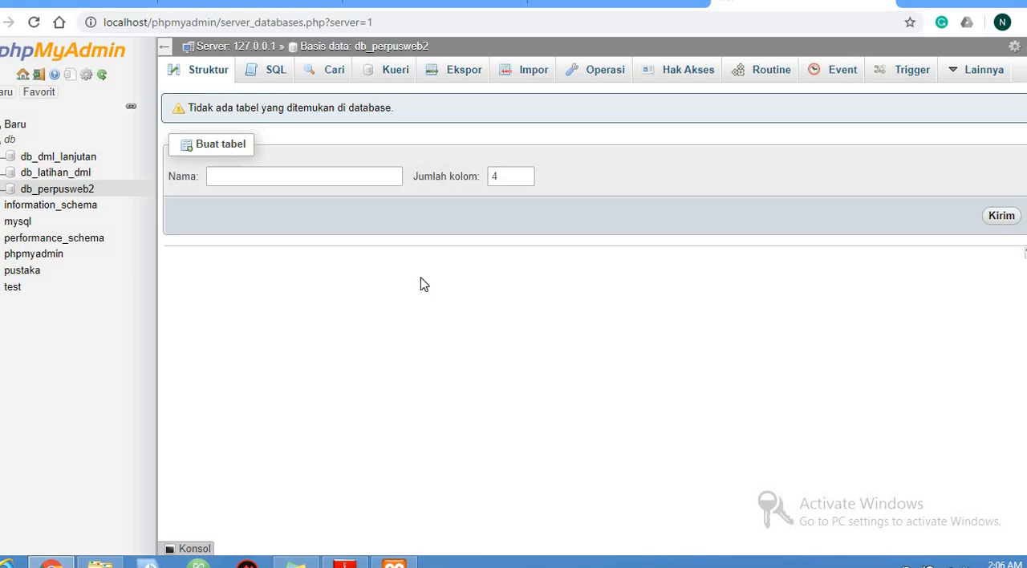
Read the PDF slides on creating tables, up to the field structure of the admin table
left_click(345, 563)
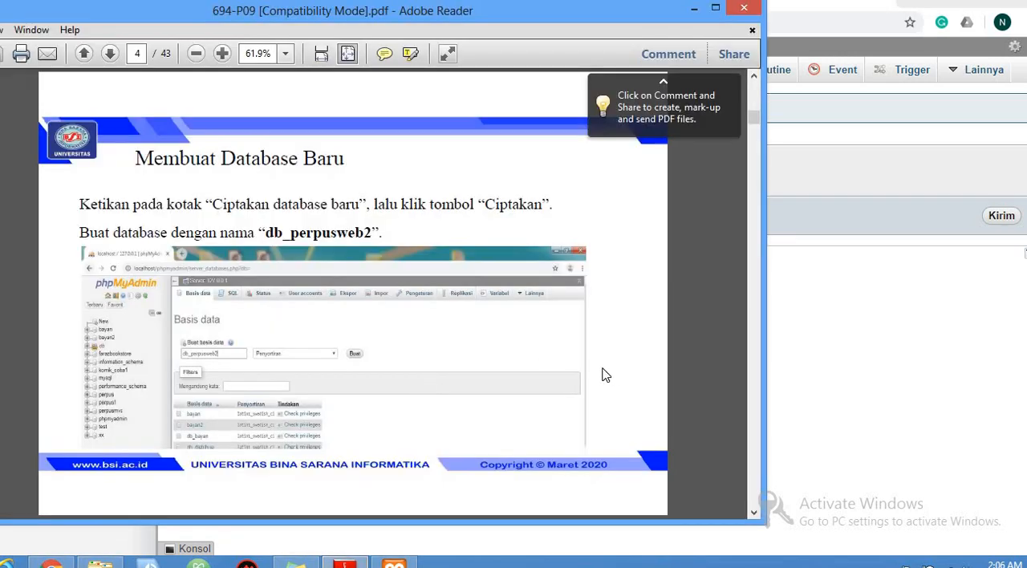
scroll(606, 375, "down", 2)
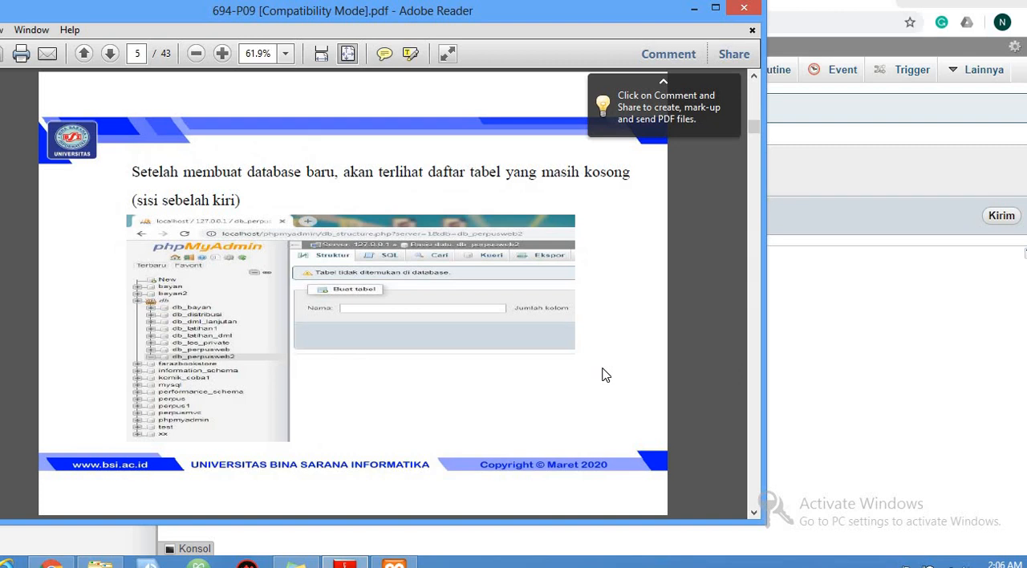
scroll(606, 375, "down", 2)
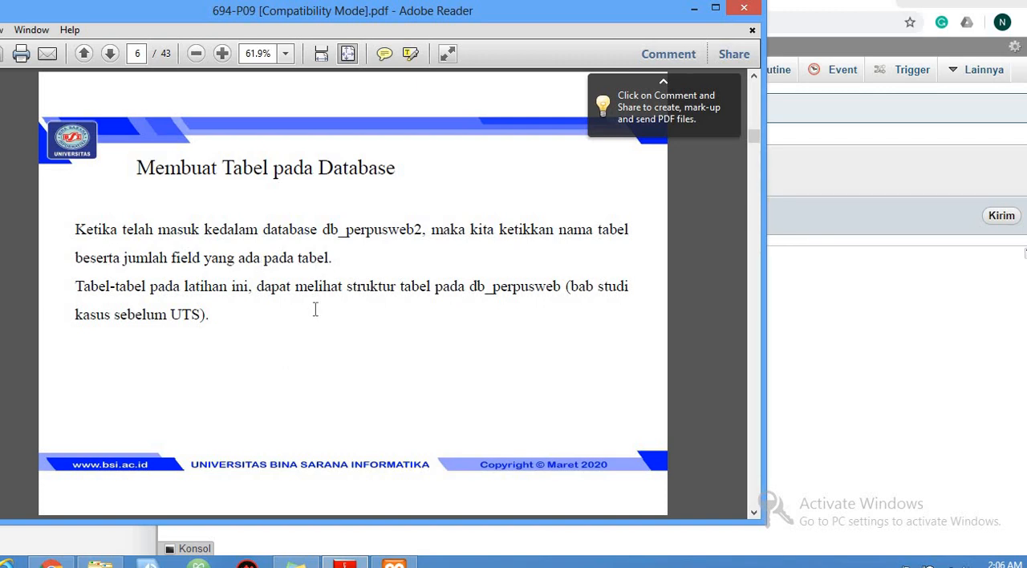
key("Right")
key("Left")
key("Right")
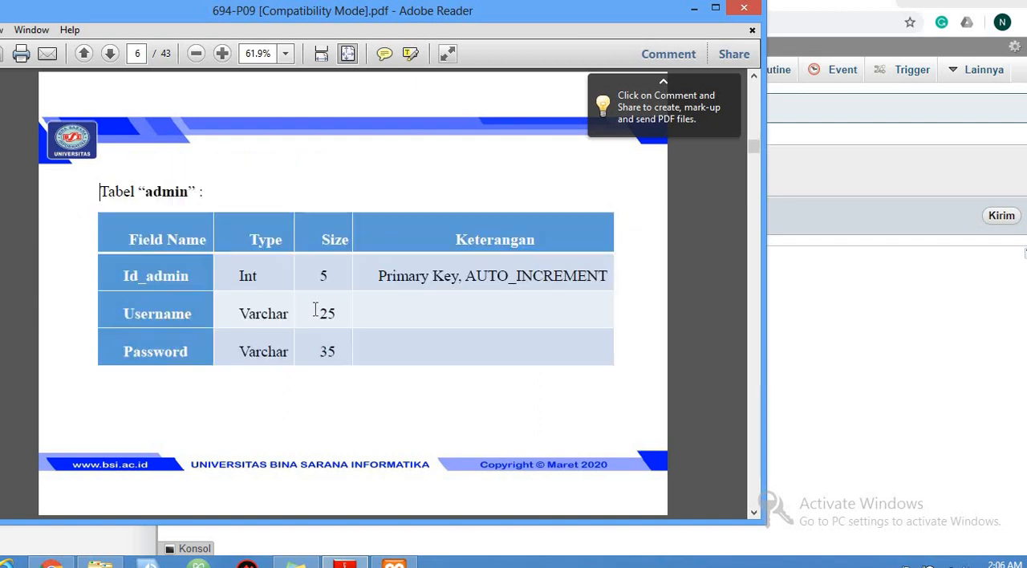
key("Right")
Create a table named admin with 3 columns in the db_perpusweb2 database, checking the field count against the PDF
mouse_move(345, 564)
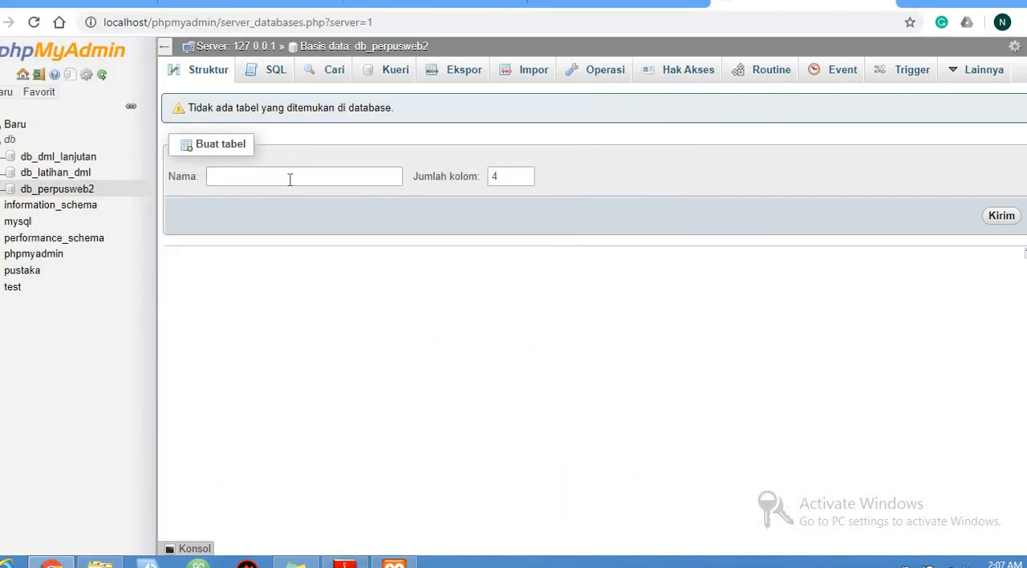
left_click(291, 178)
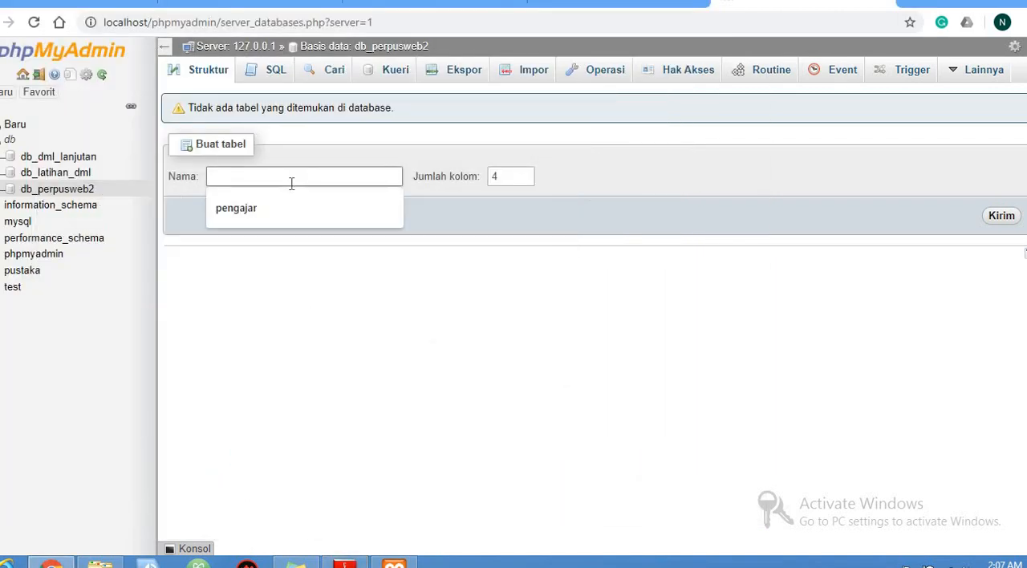
type("admi")
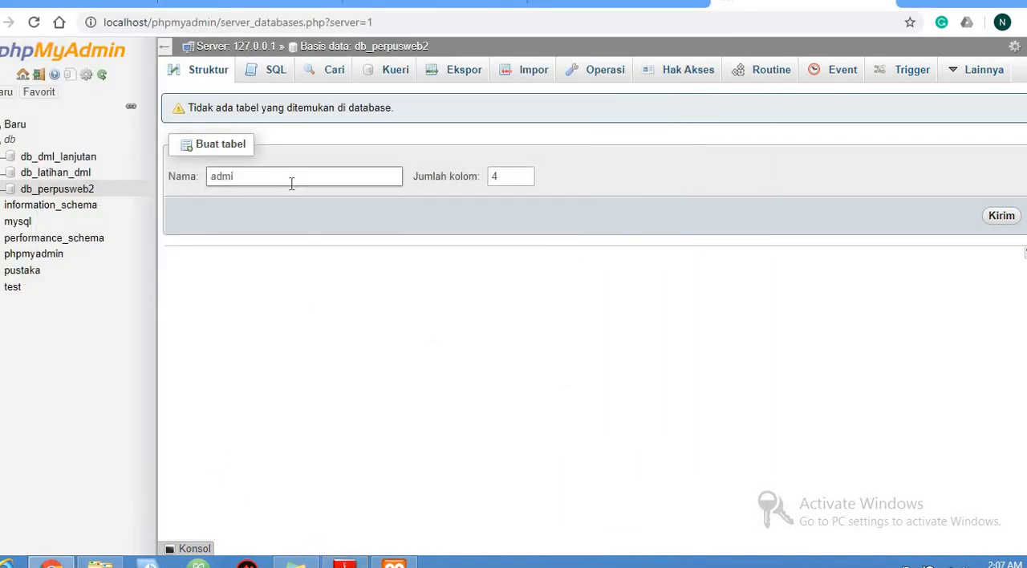
type("n")
left_click(492, 178)
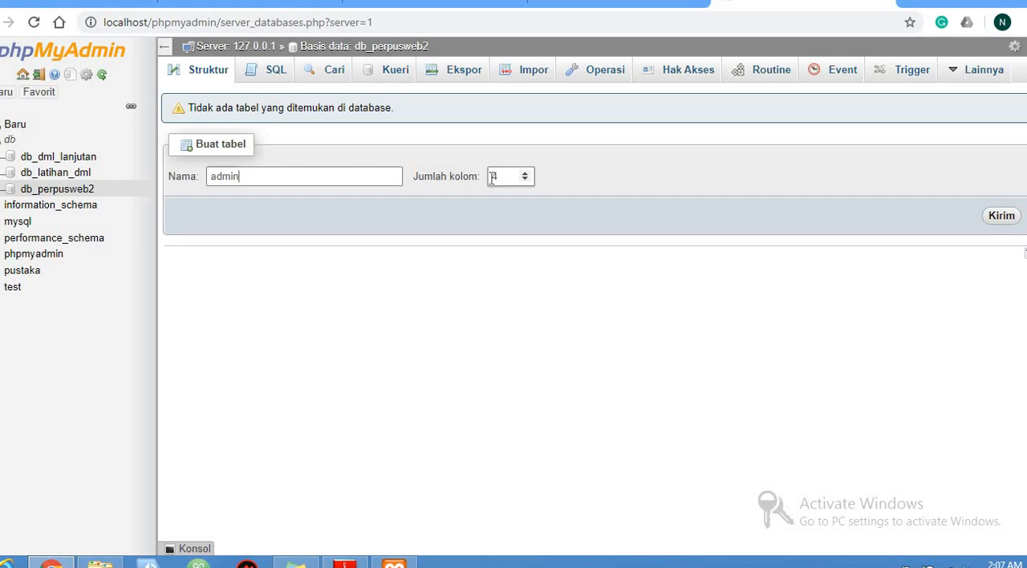
mouse_move(345, 562)
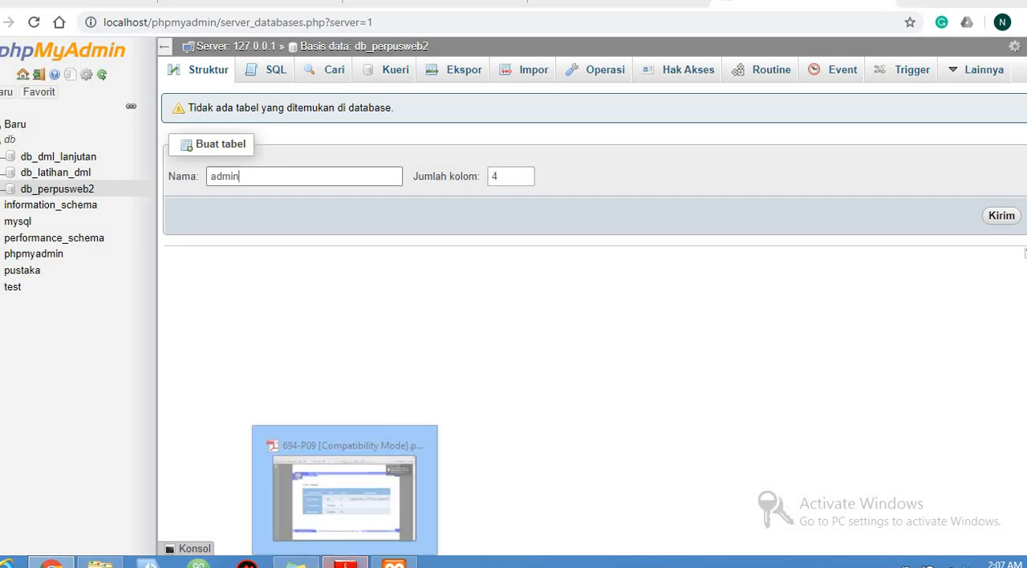
left_click(345, 494)
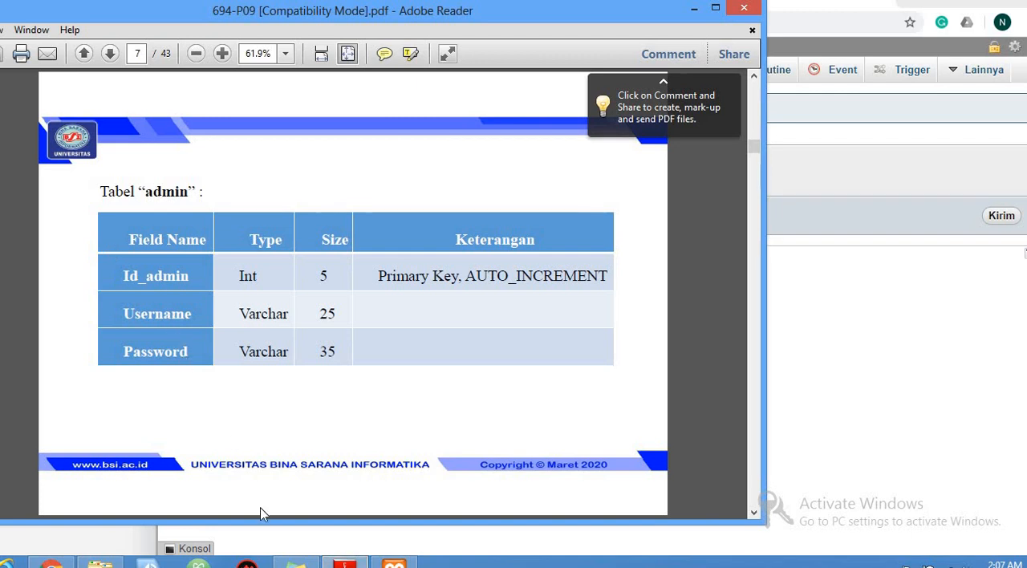
left_click(344, 564)
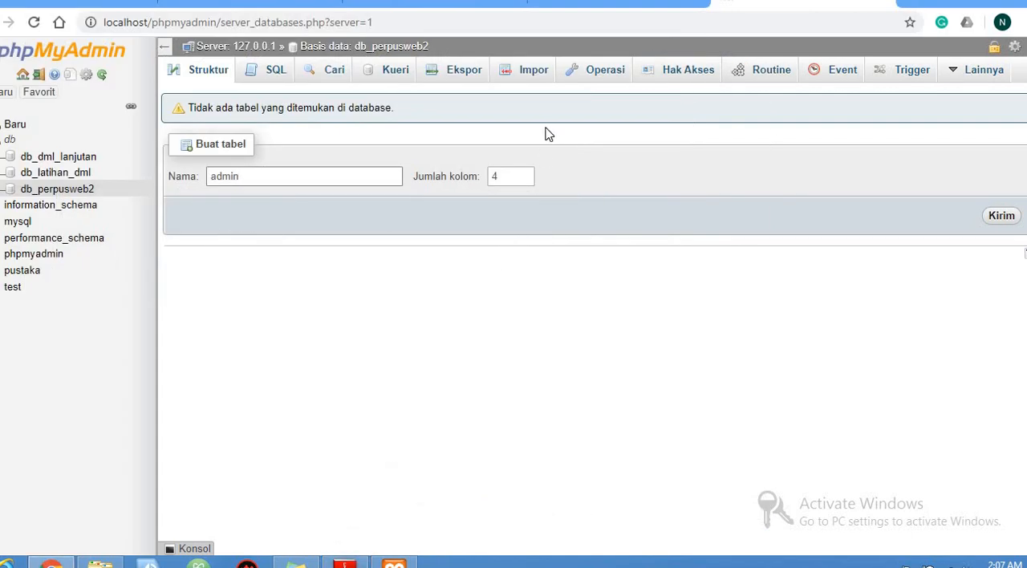
left_click(513, 175)
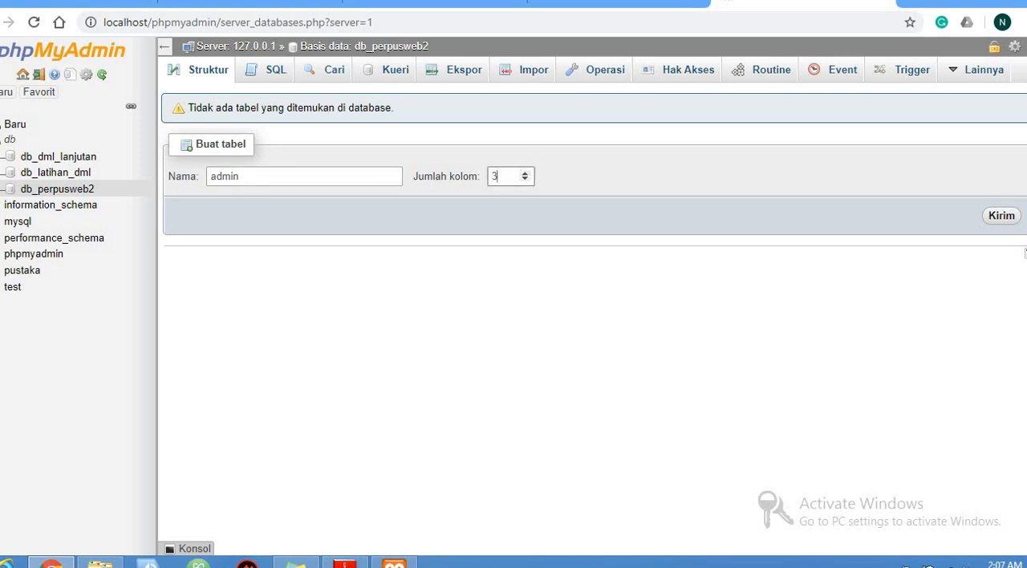
left_click(995, 219)
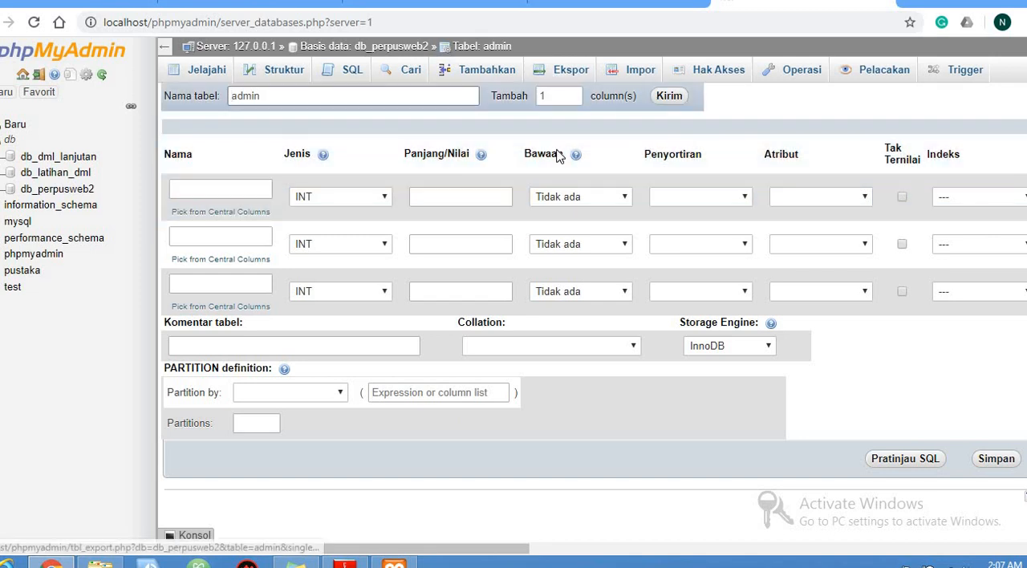
Name the admin table's first column id_admin with type INT, following the field structure in the PDF
left_click(253, 188)
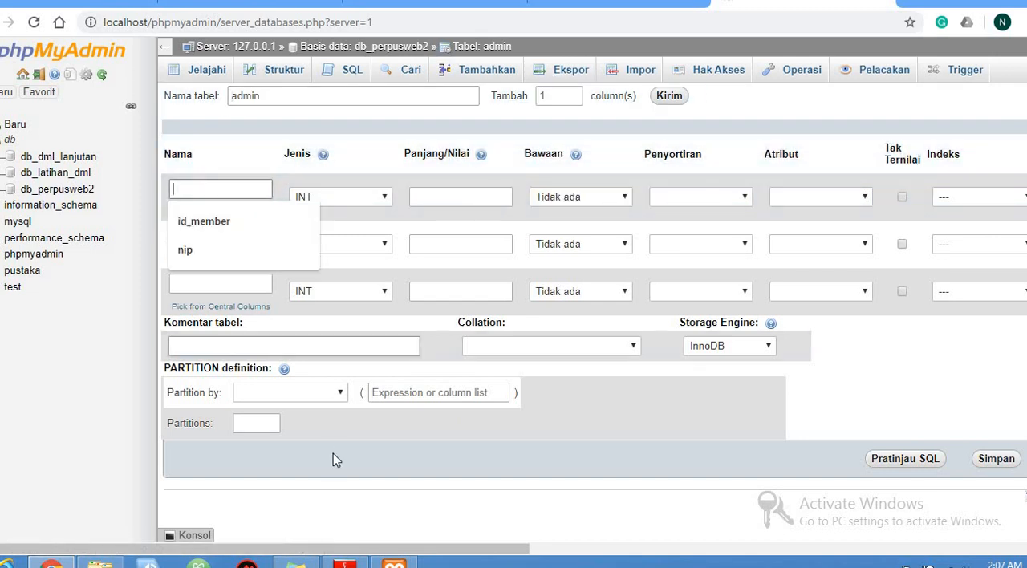
left_click(345, 563)
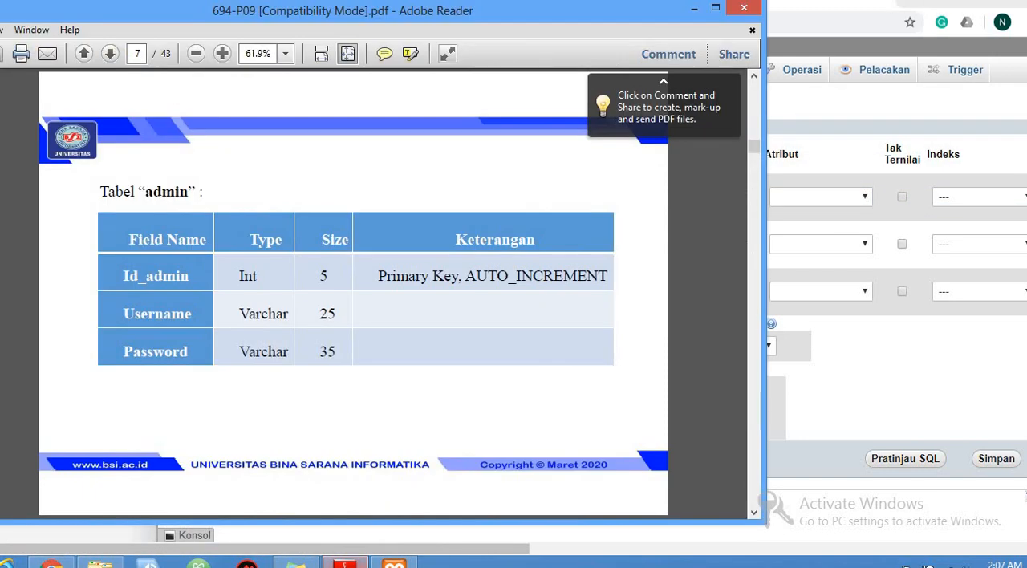
left_click(346, 564)
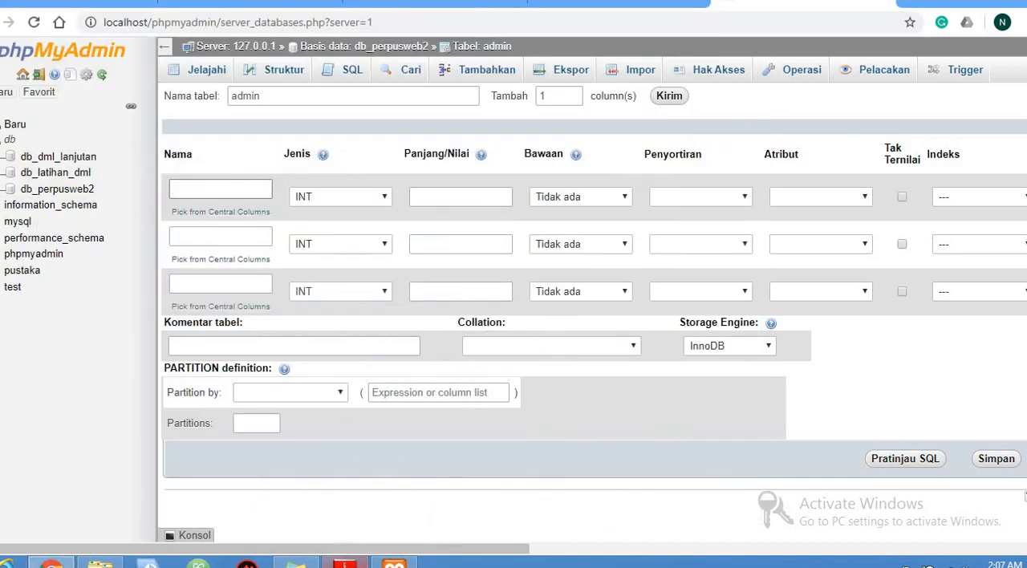
type("id")
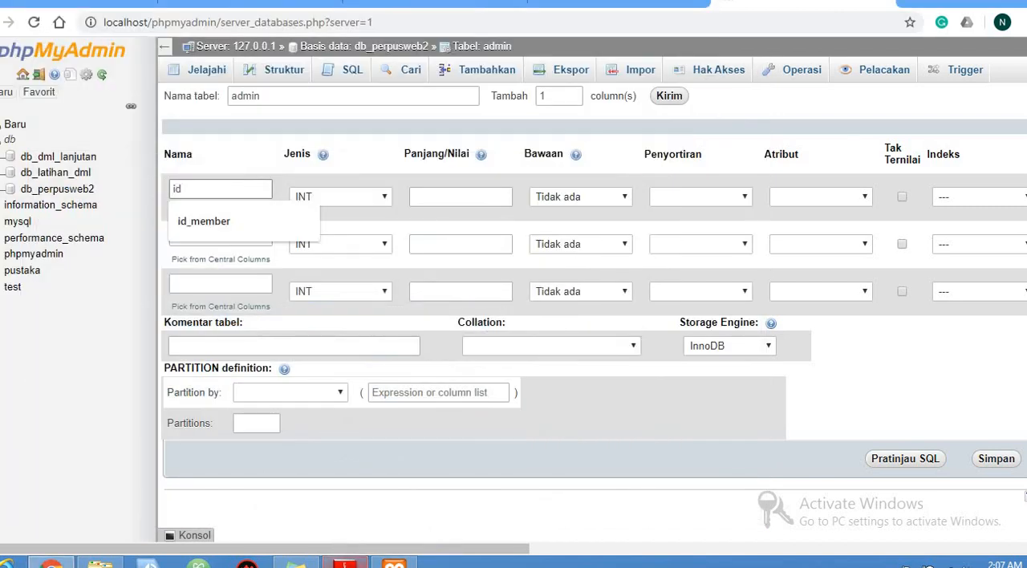
type("_admin")
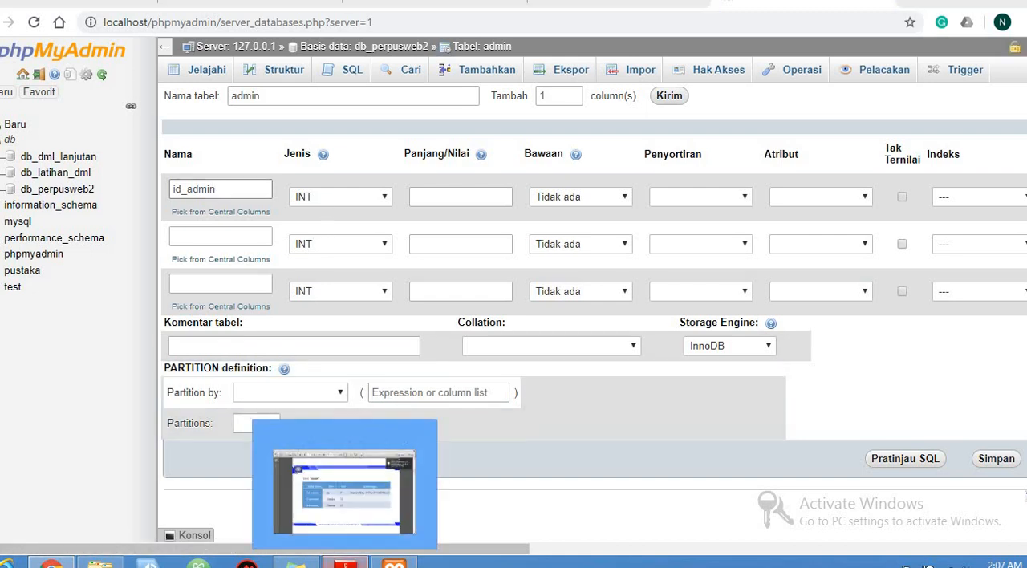
left_click(345, 564)
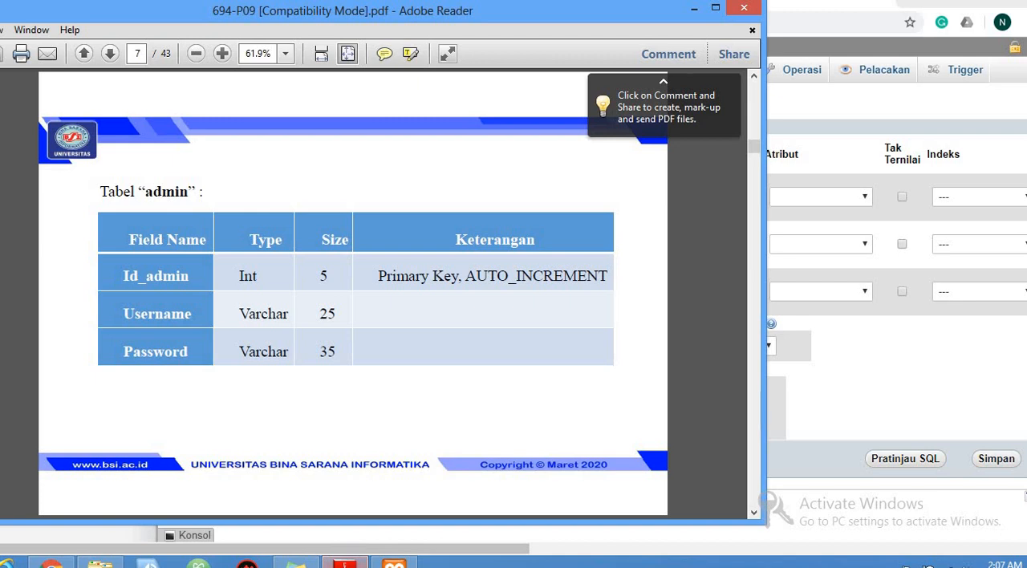
left_click(345, 564)
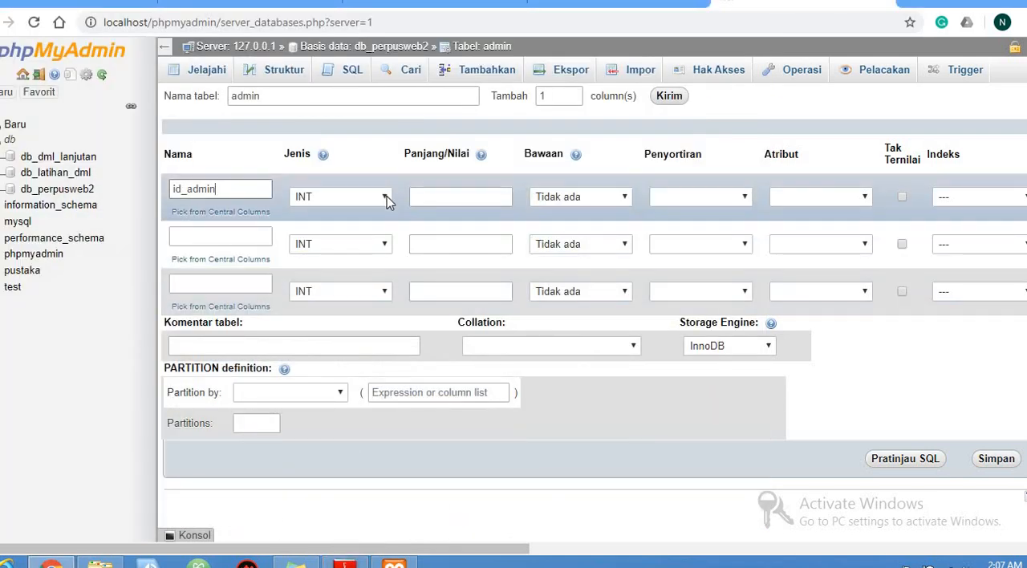
left_click(386, 199)
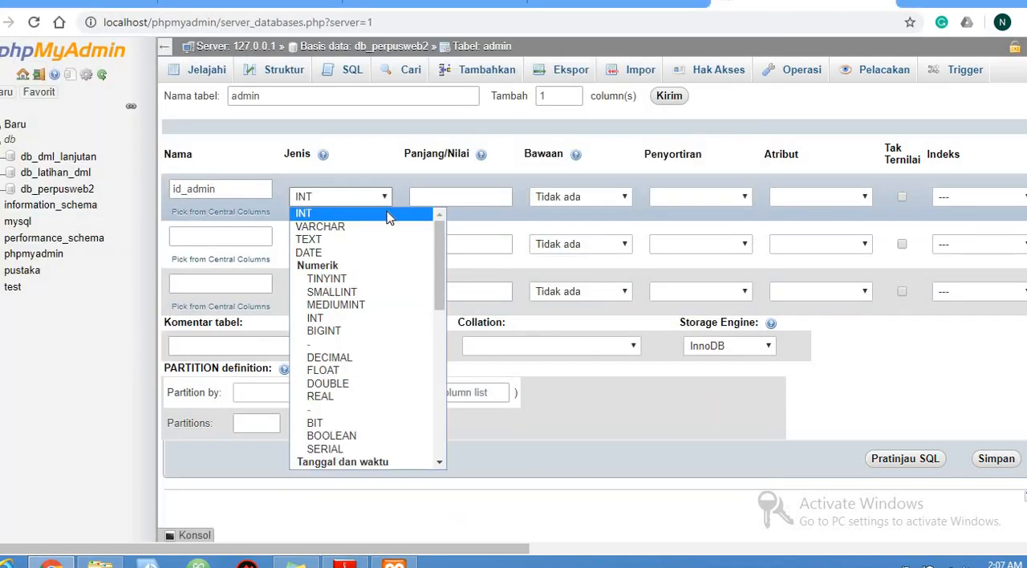
left_click(389, 214)
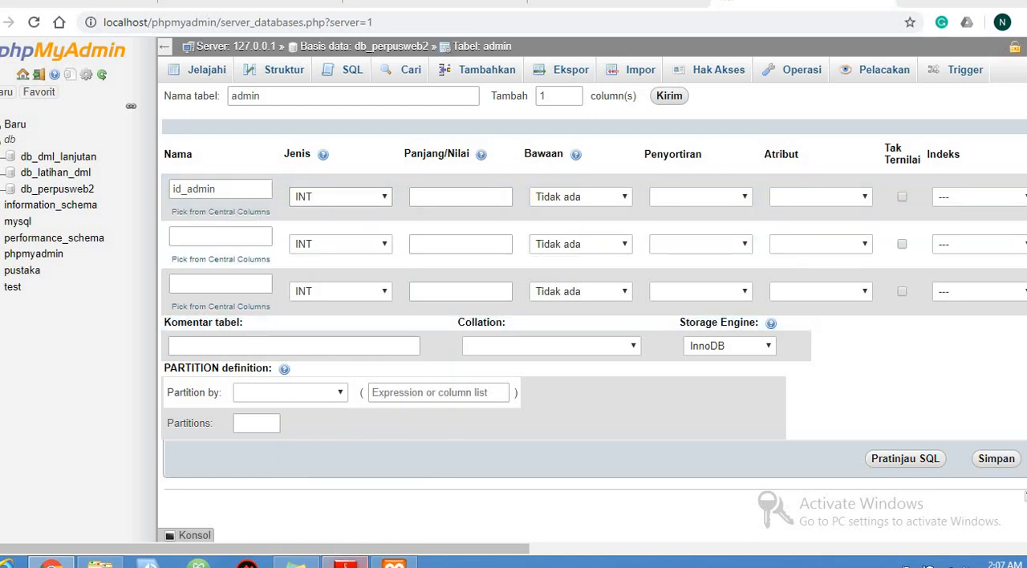
Set the length of the id_admin column to 5, checking the size against the admin table's field structure in the PDF
left_click(345, 564)
left_click(345, 564)
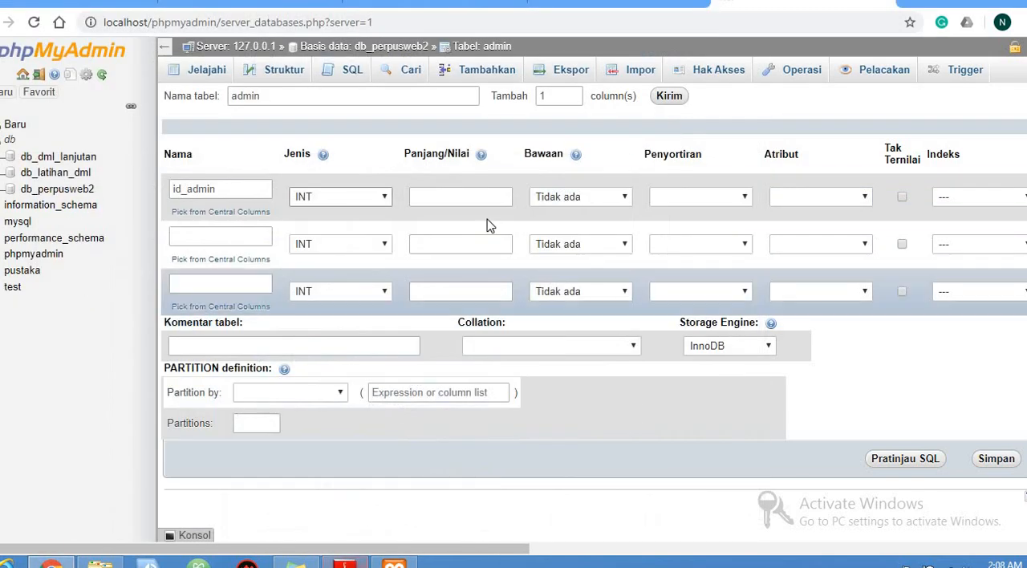
left_click(474, 201)
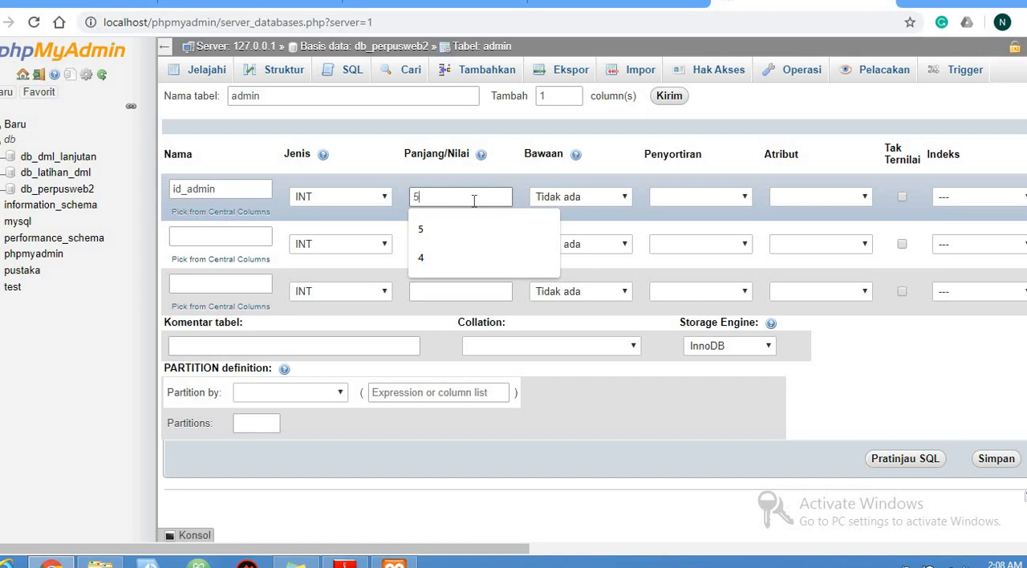
type("5")
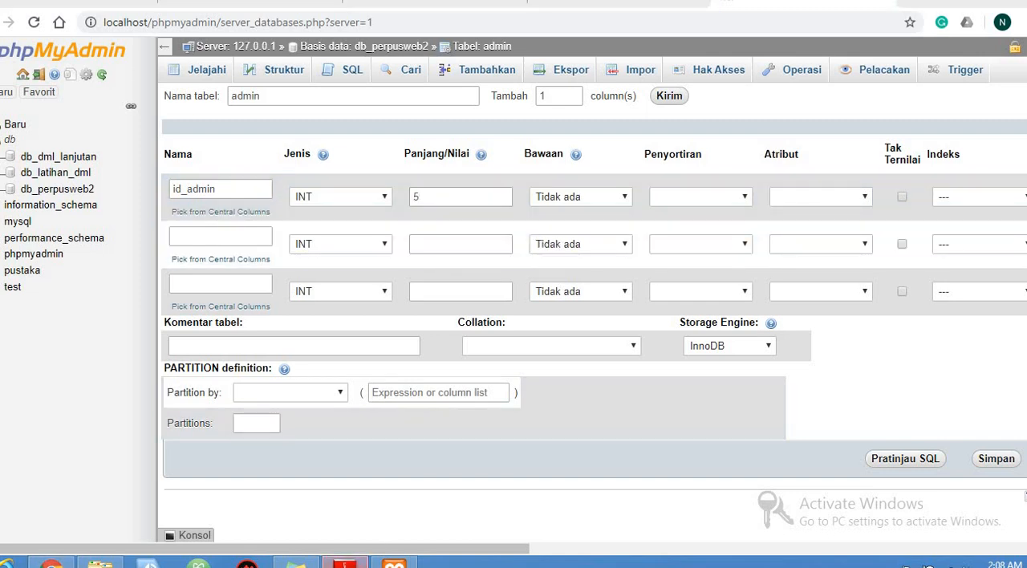
Make id_admin the PRIMARY index of the admin table, as specified in the PDF
key("alt+Tab")
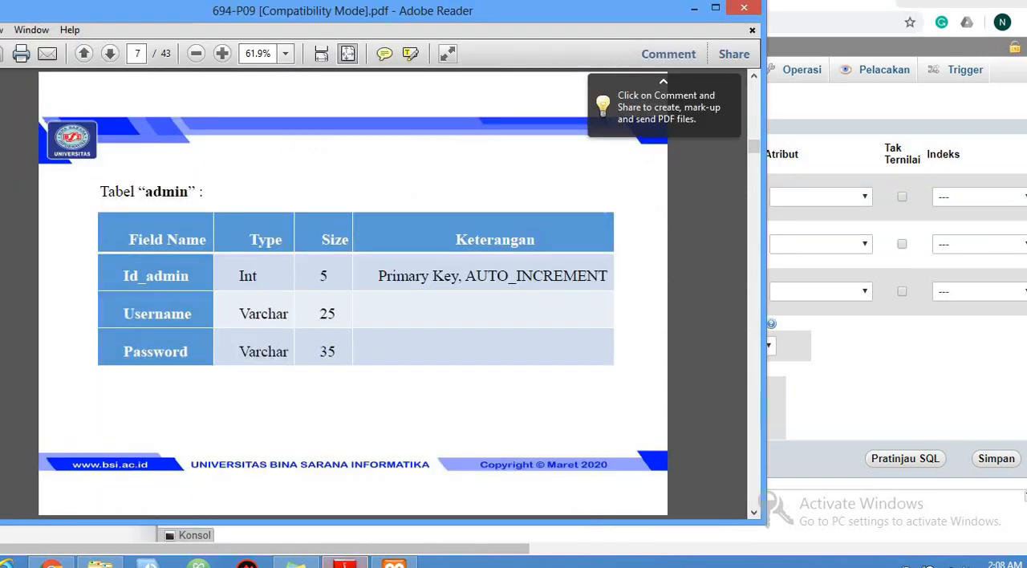
key("alt+Tab")
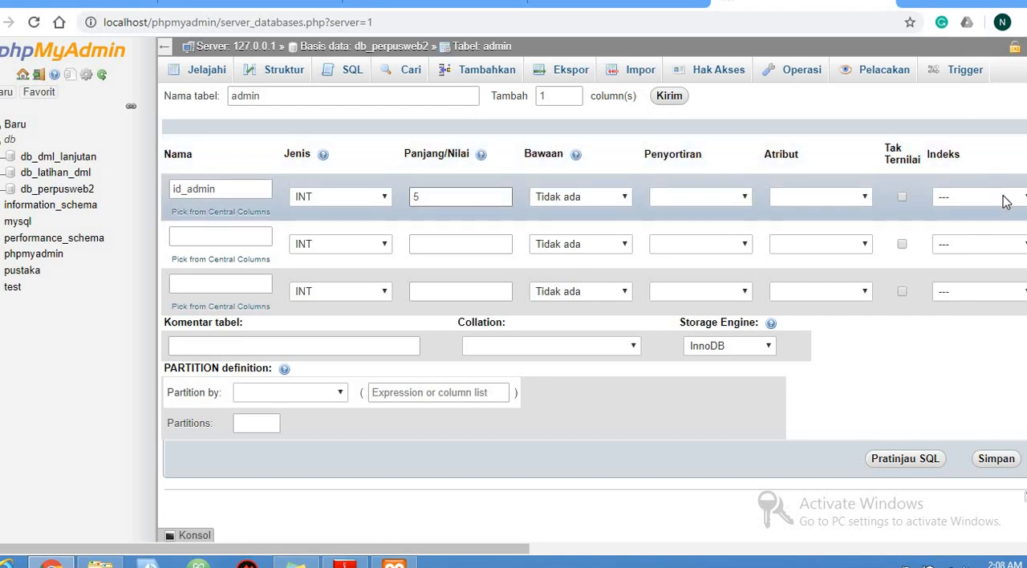
left_click(999, 196)
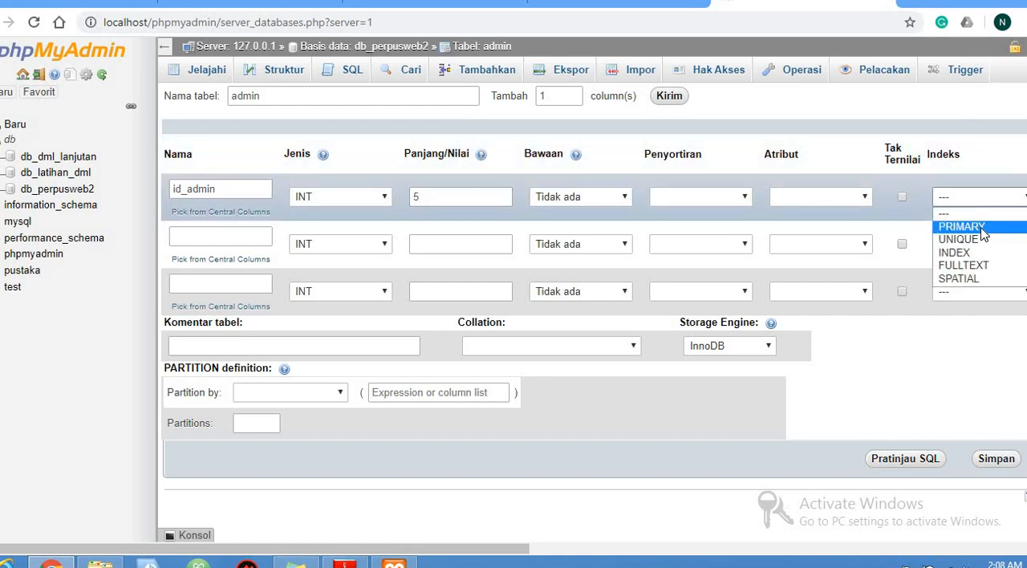
left_click(981, 228)
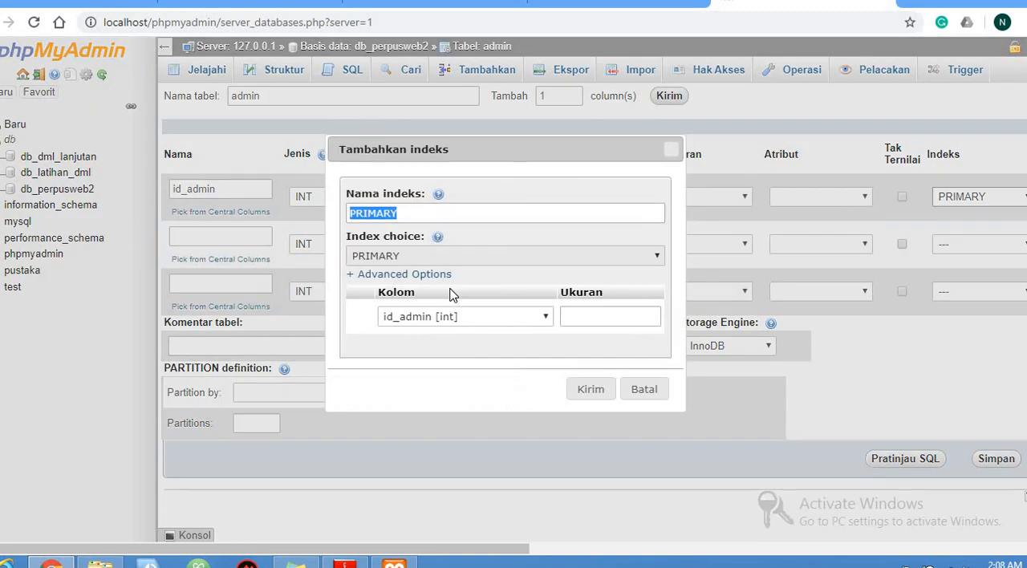
left_click(577, 401)
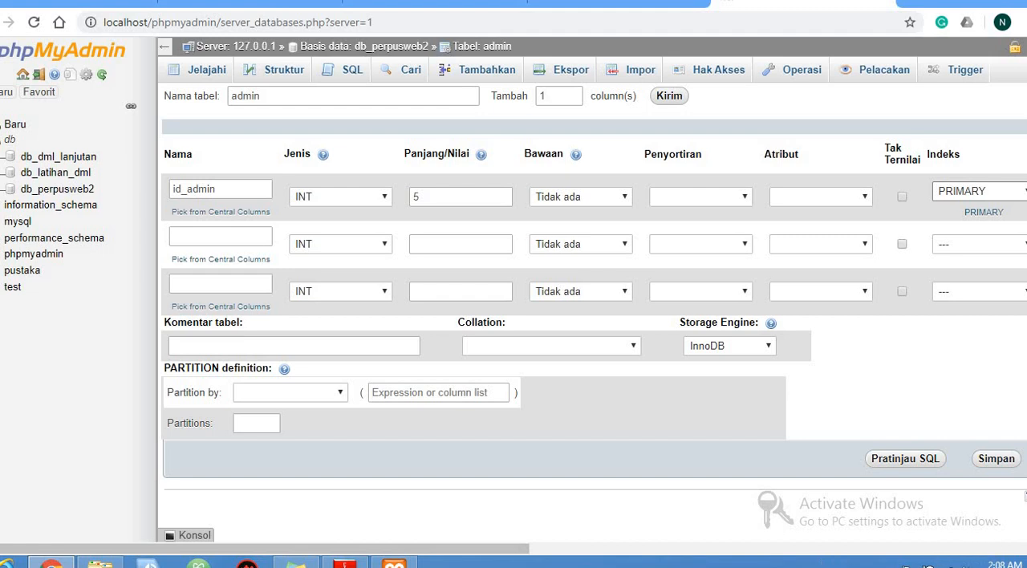
Enable auto-increment (A_I) for the id_admin column, checking the requirement against the PDF
scroll(1025, 495, "right", 5)
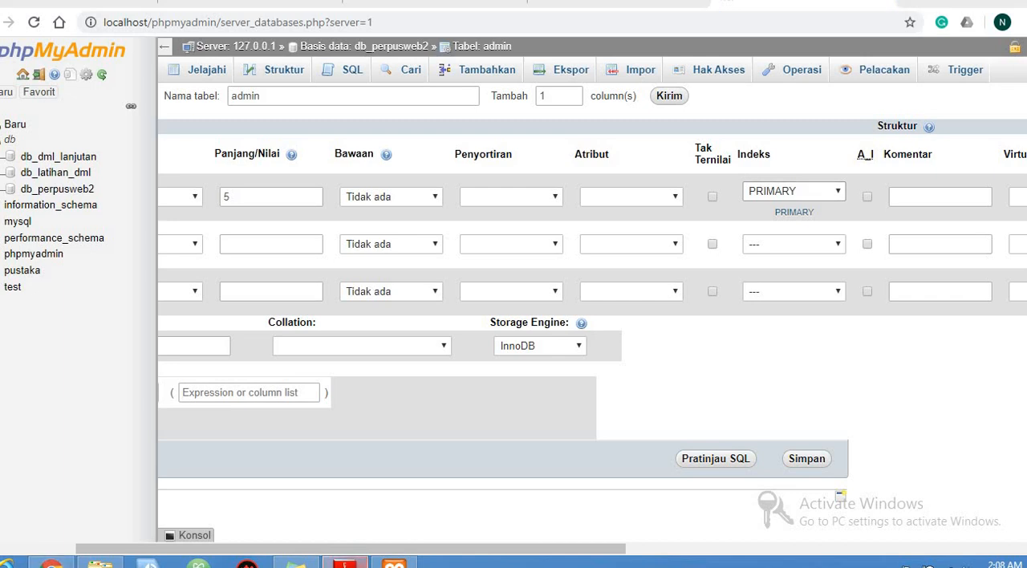
left_click(345, 564)
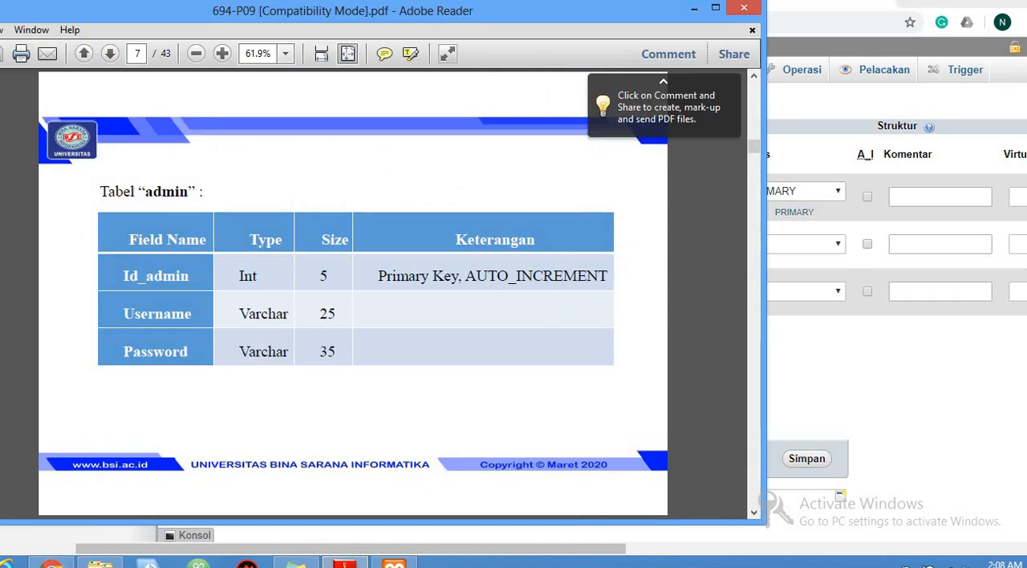
left_click(360, 561)
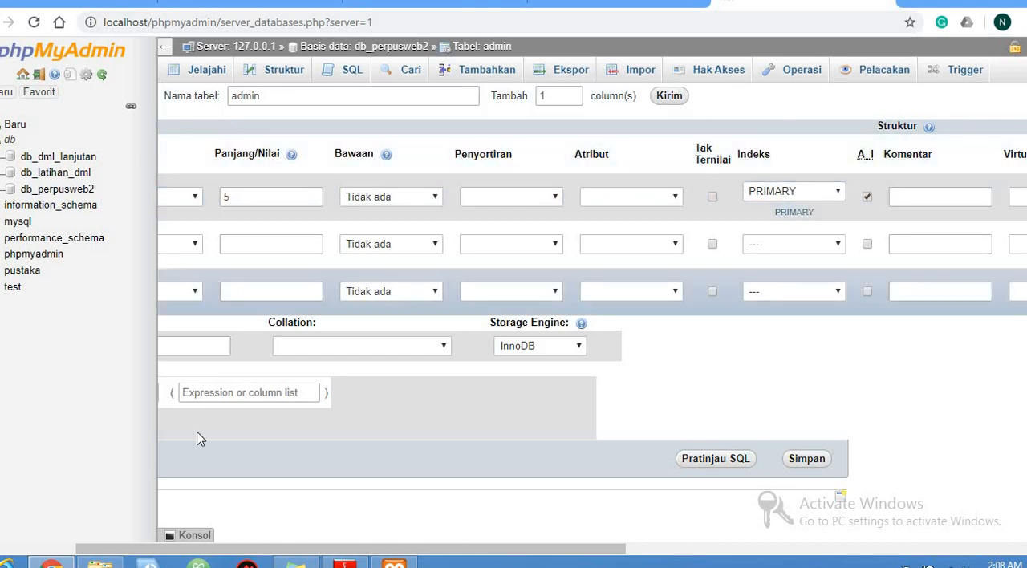
Define the admin table's second column as username with type VARCHAR and length 25
scroll(514, 321, "left", 5)
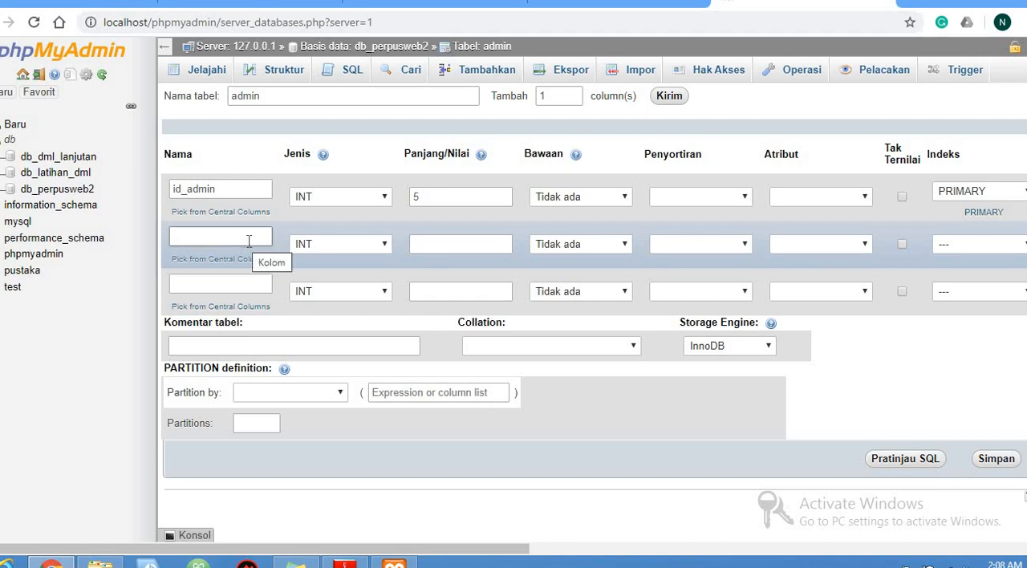
left_click(249, 241)
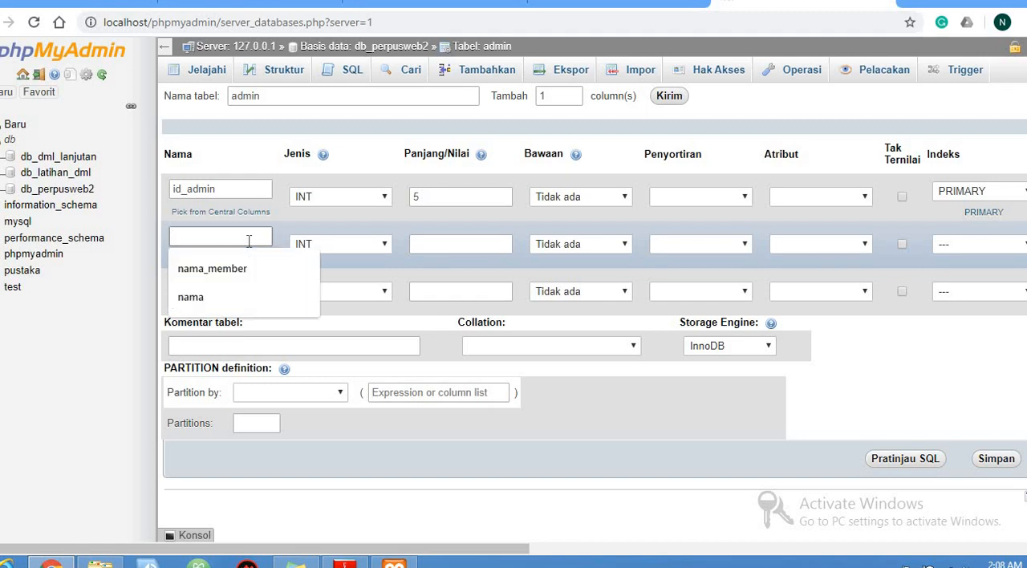
type("username")
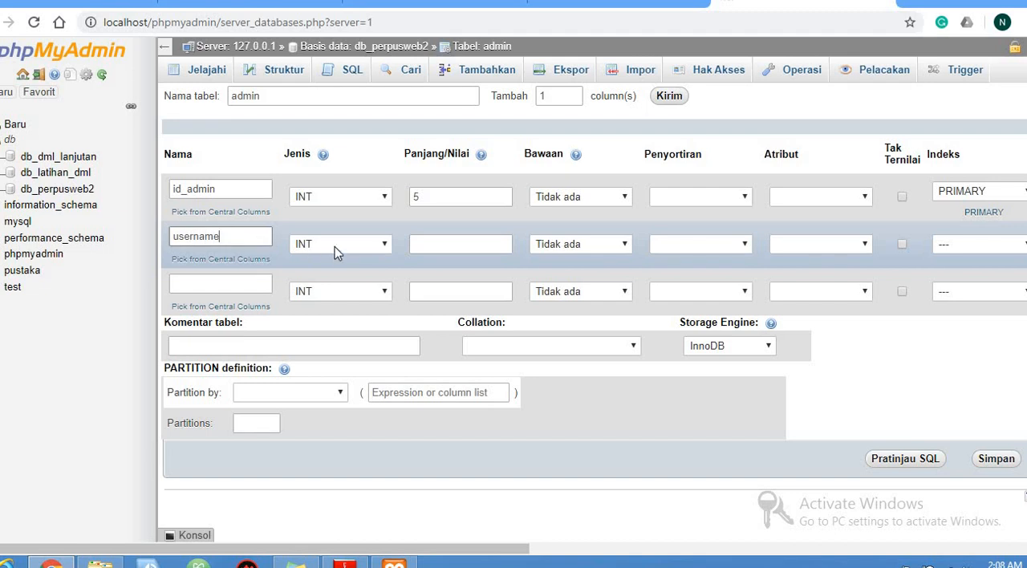
left_click(335, 247)
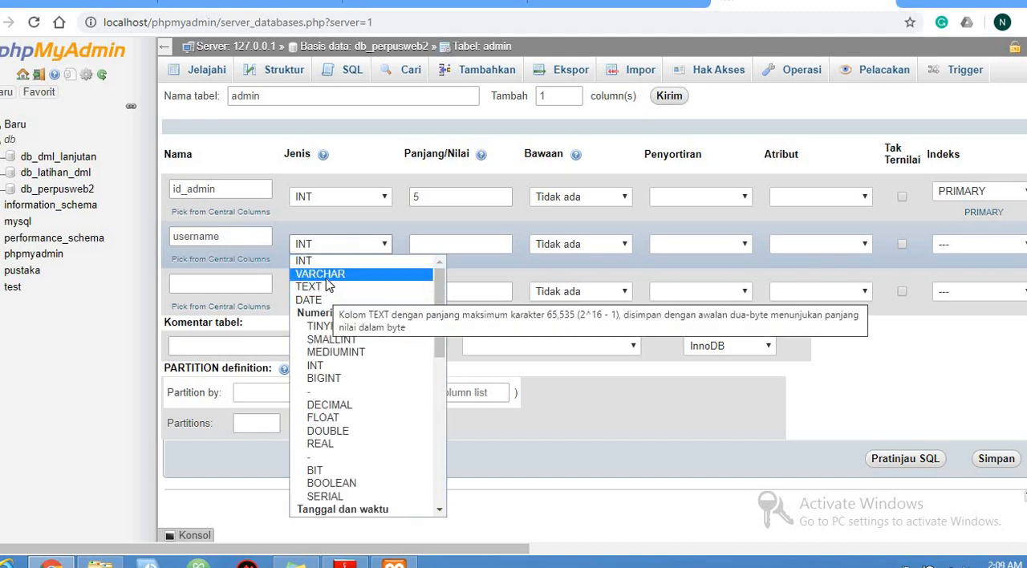
left_click(321, 274)
left_click(455, 245)
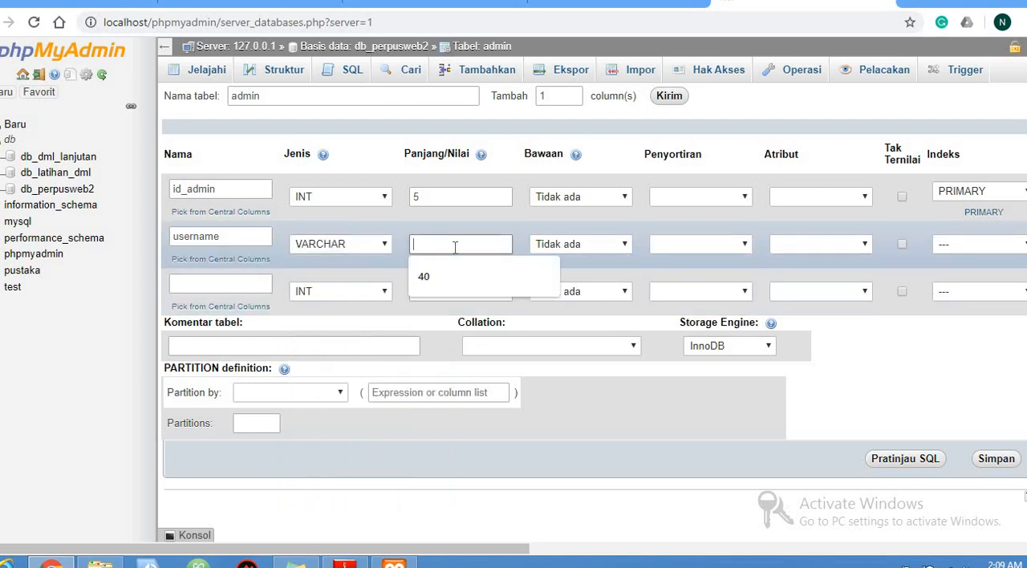
type("25")
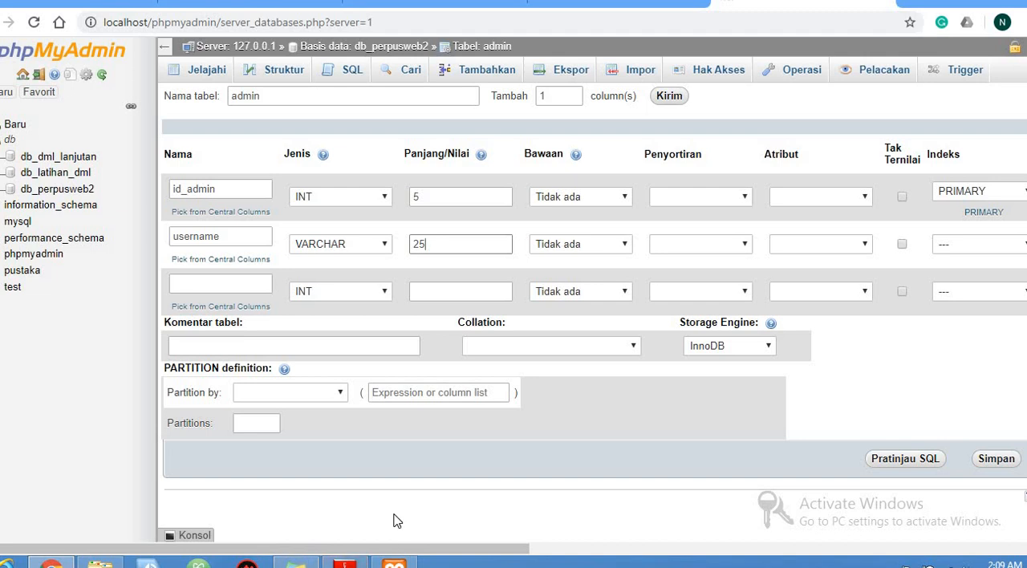
Define the third column as passwod with type VARCHAR and length 35, and save the admin table
left_click(264, 284)
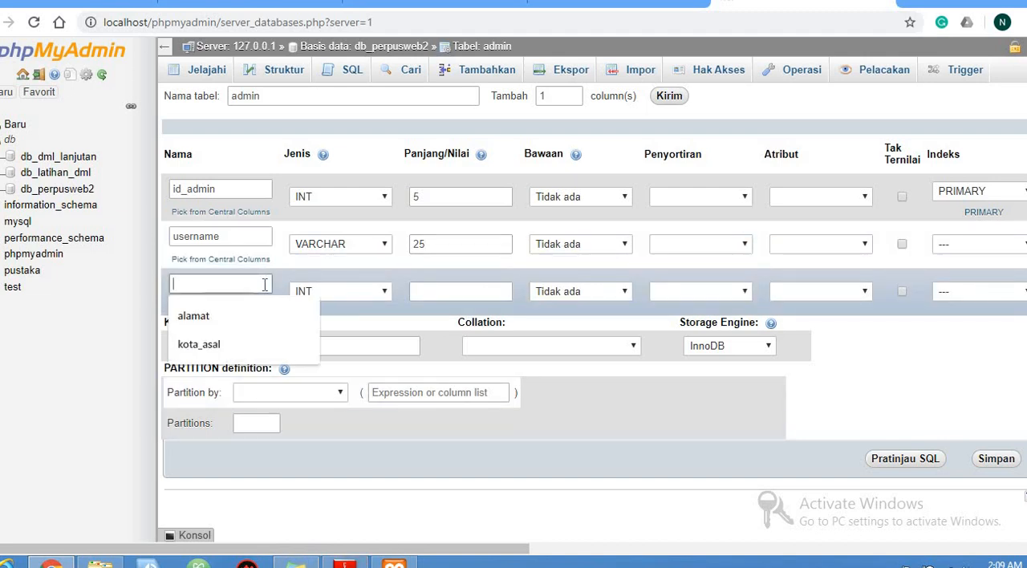
type("passwod")
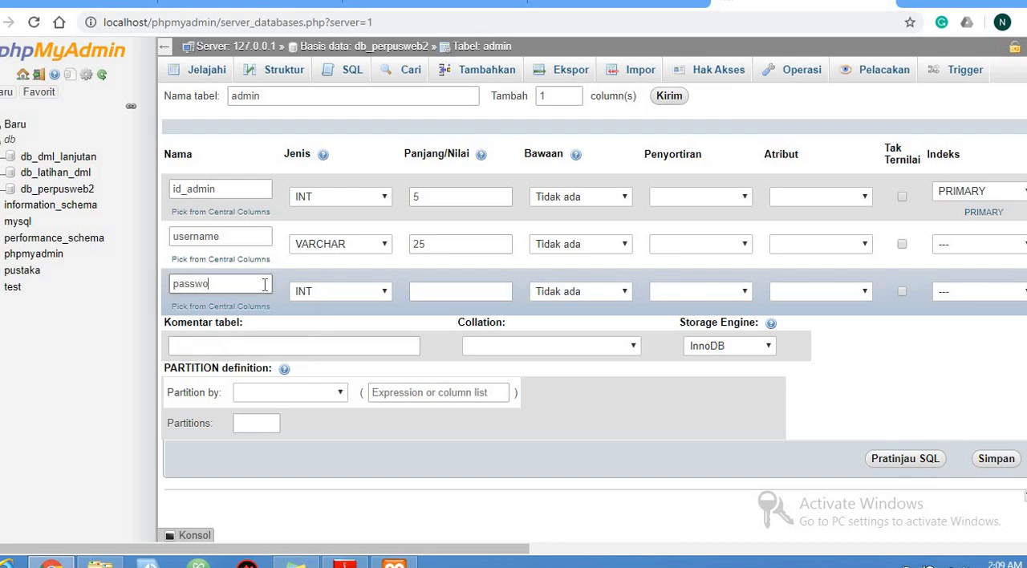
left_click(365, 292)
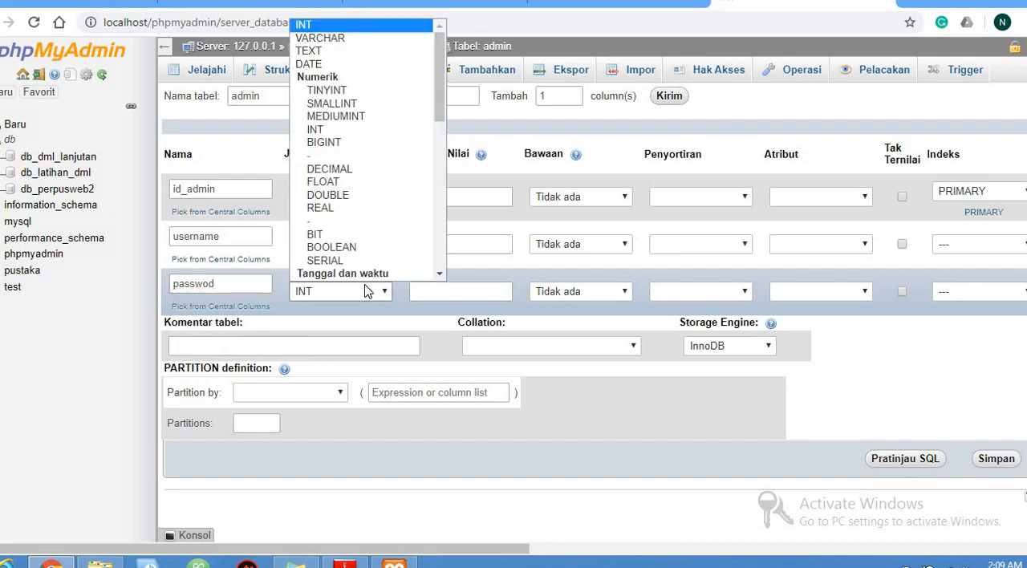
left_click(313, 42)
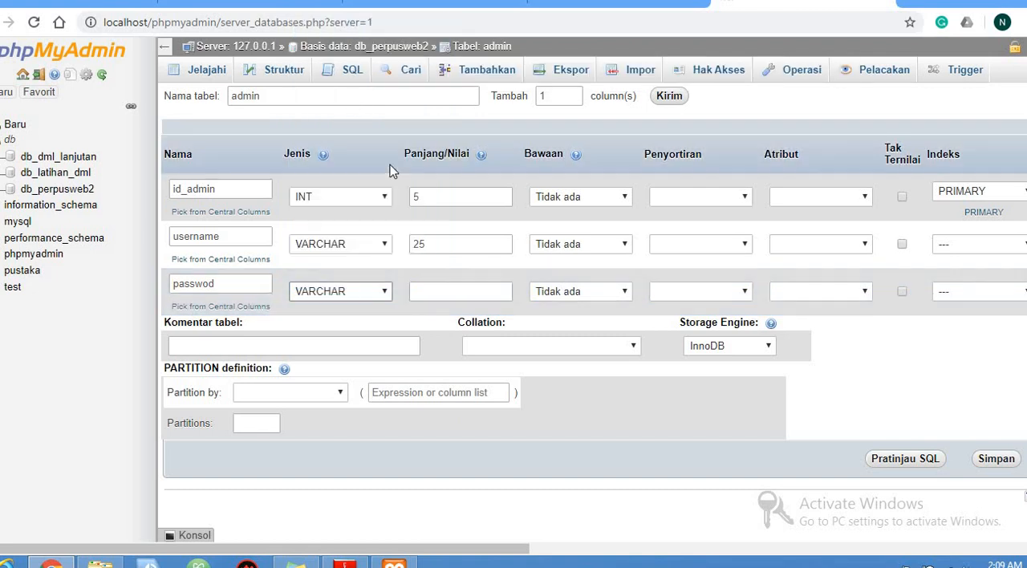
left_click(437, 289)
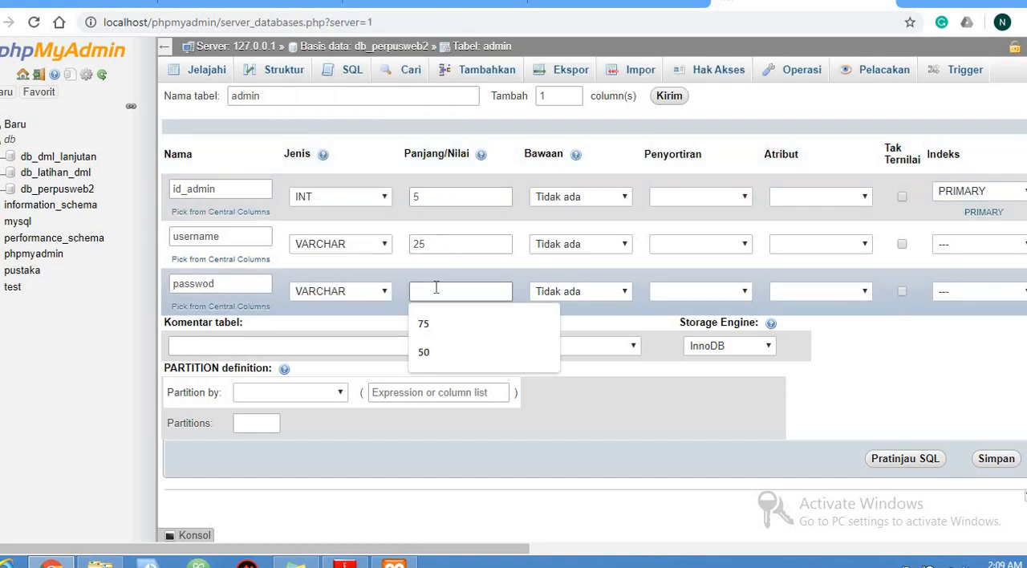
type("35")
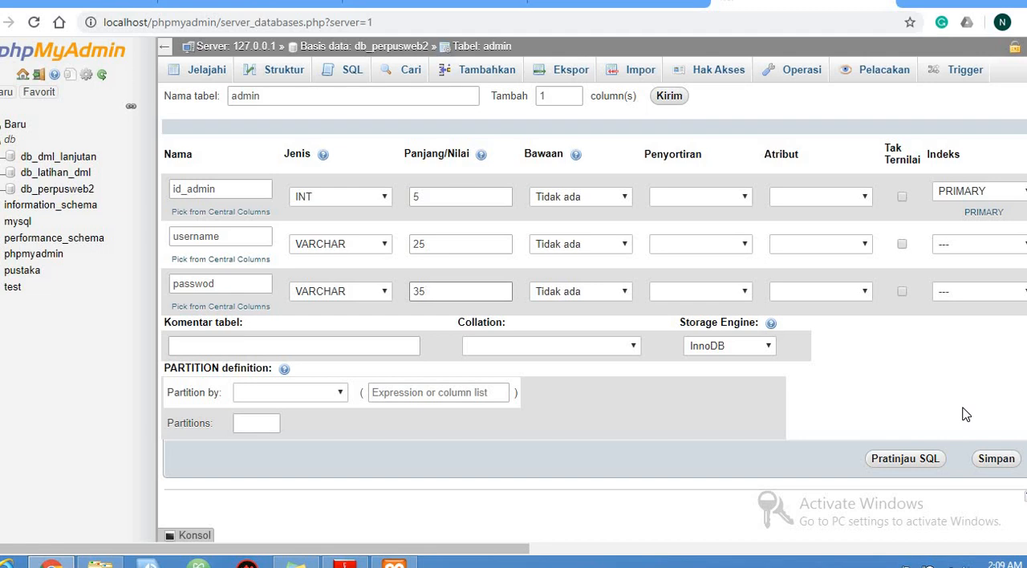
left_click(995, 463)
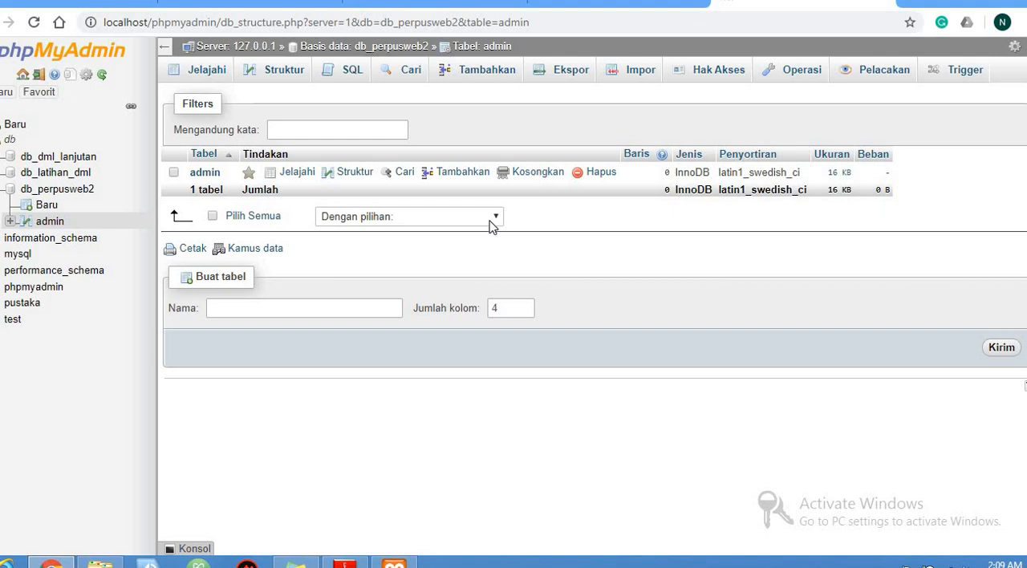
Review the admin table's column structure and its SQL query page
left_click(349, 178)
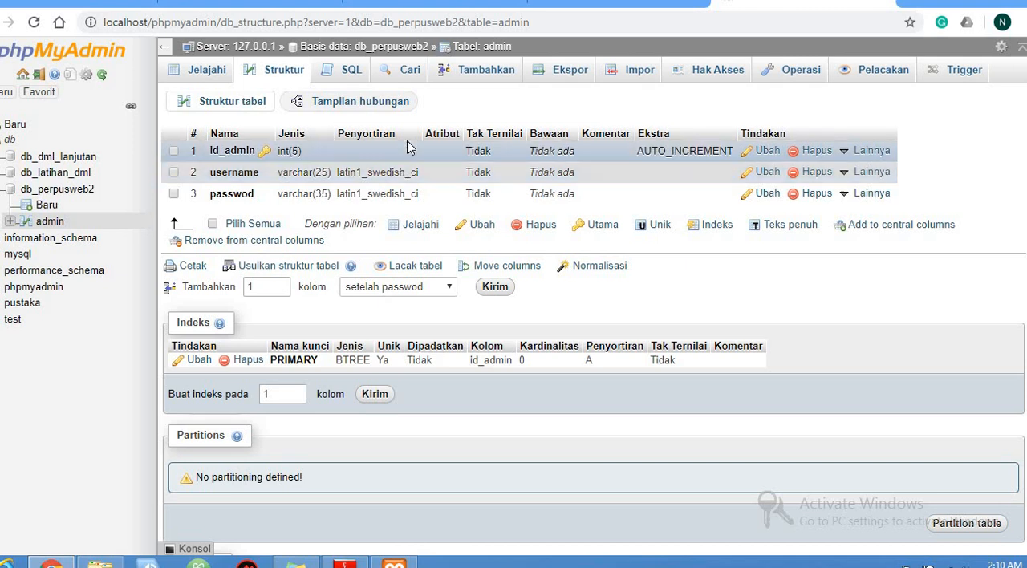
left_click(344, 80)
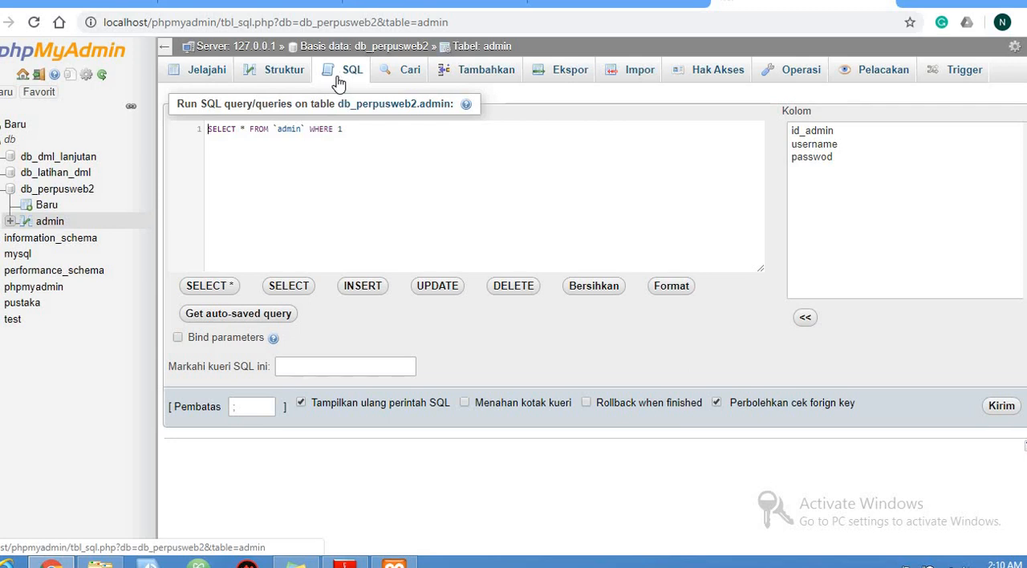
left_click(271, 77)
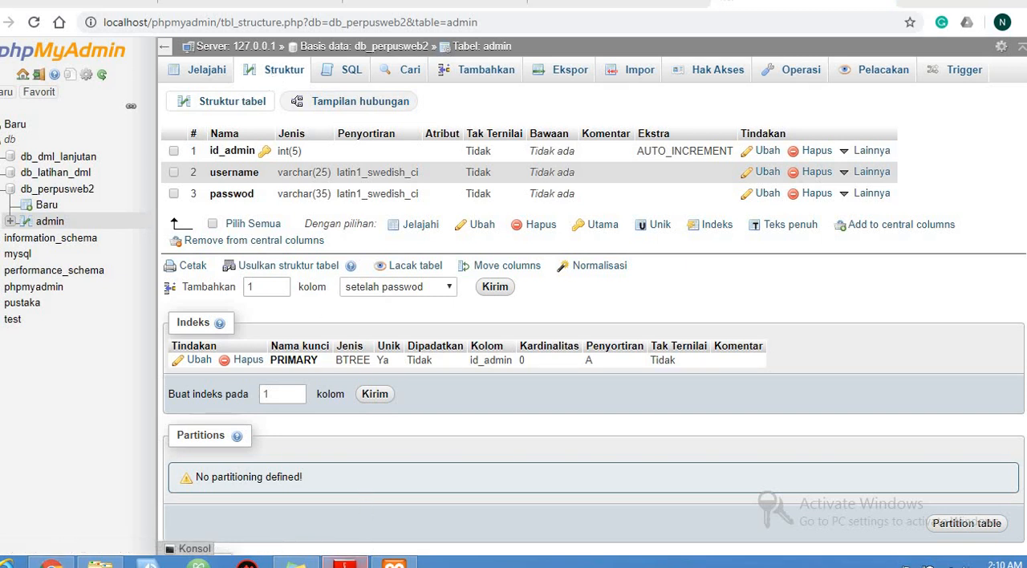
Read on through the PDF slides, from the admin table example to the exercise tables katalog_buku, anggota and peminjaman
left_click(345, 563)
scroll(525, 376, "down", 1)
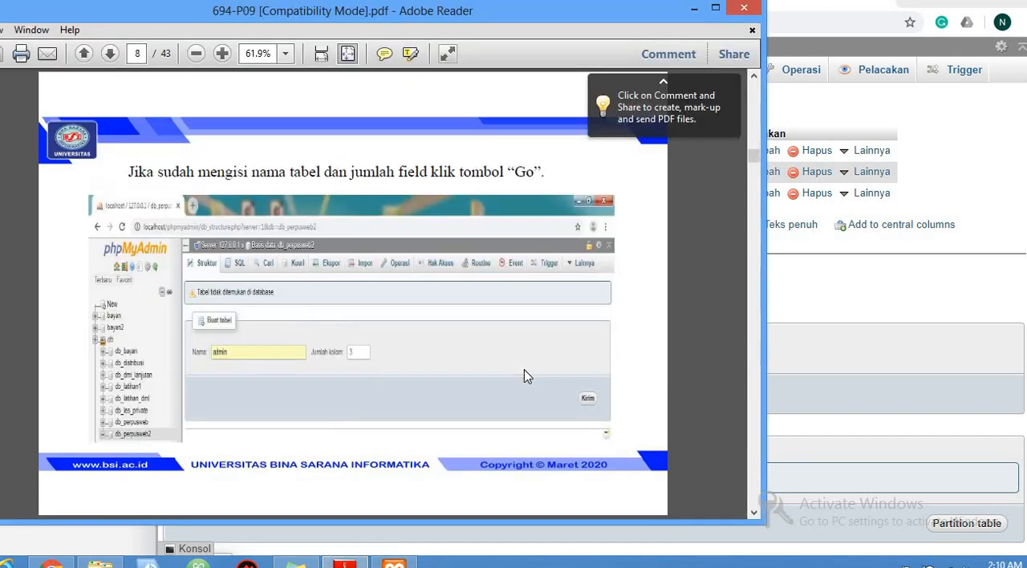
scroll(526, 376, "down", 1)
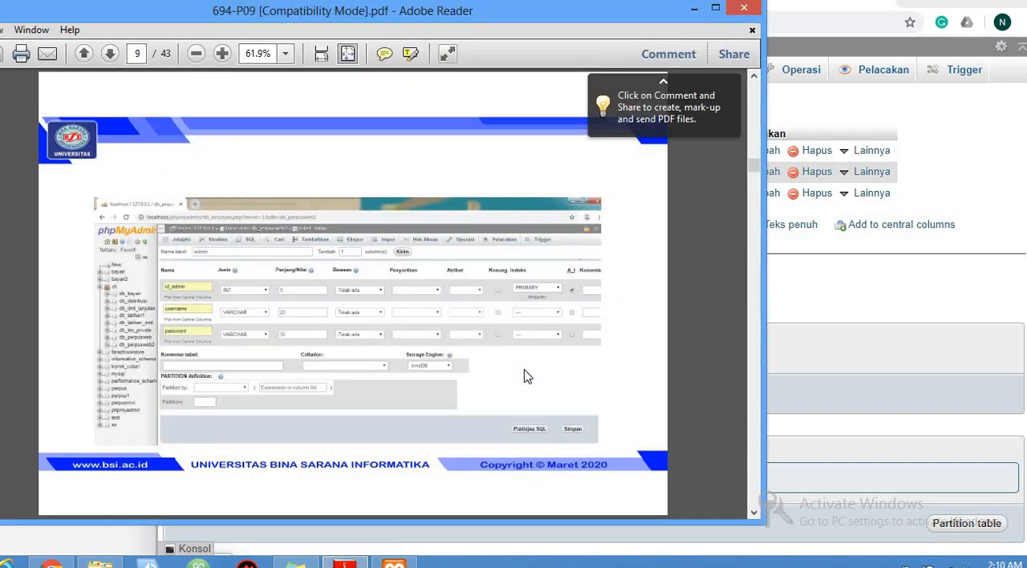
scroll(526, 376, "down", 1)
scroll(525, 377, "down", 1)
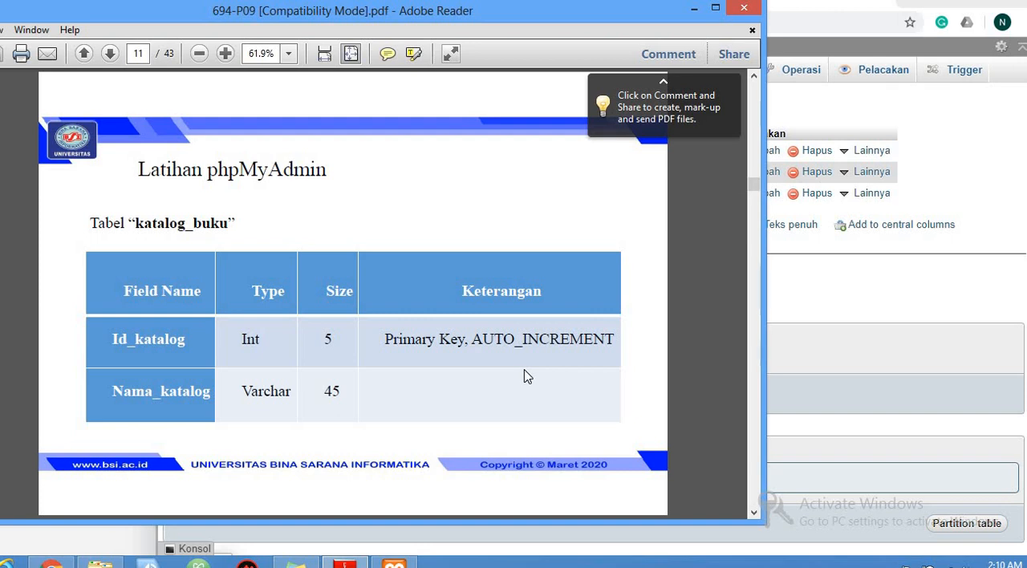
scroll(526, 377, "down", 2)
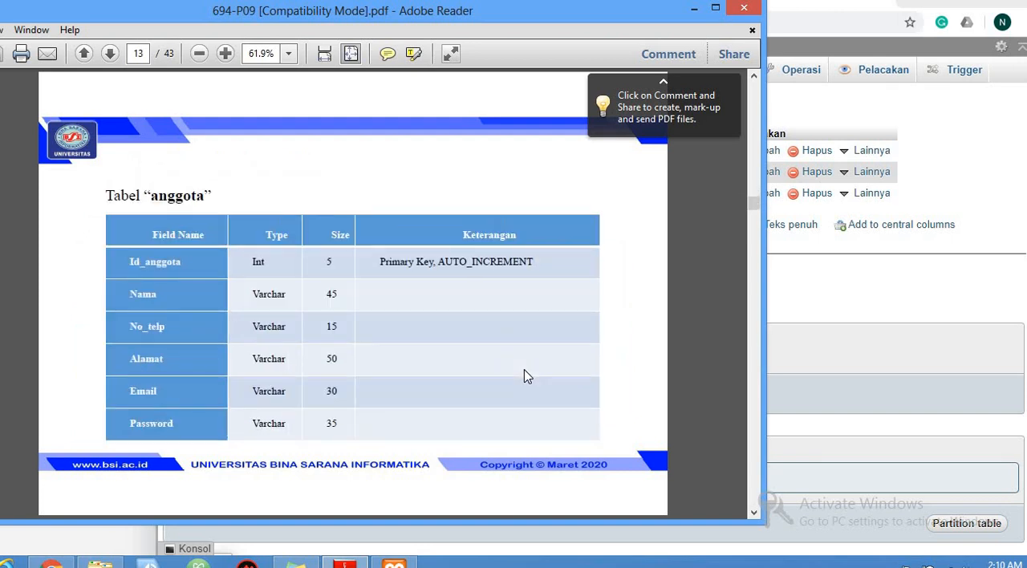
scroll(527, 377, "down", 1)
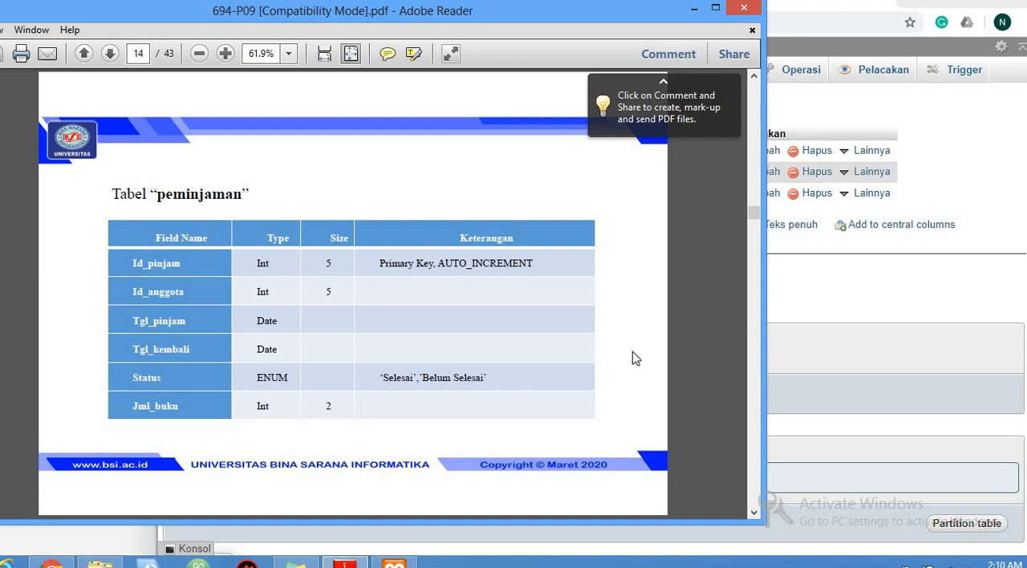
View the table list of db_perpusweb2 in phpMyAdmin, and read the PDF slide on filling table records
left_click(942, 310)
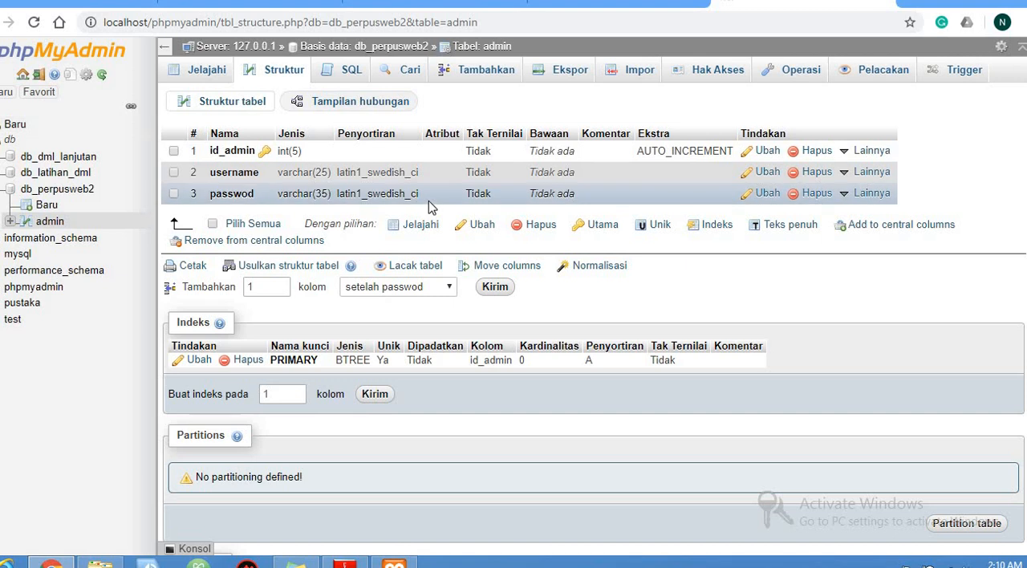
left_click(409, 53)
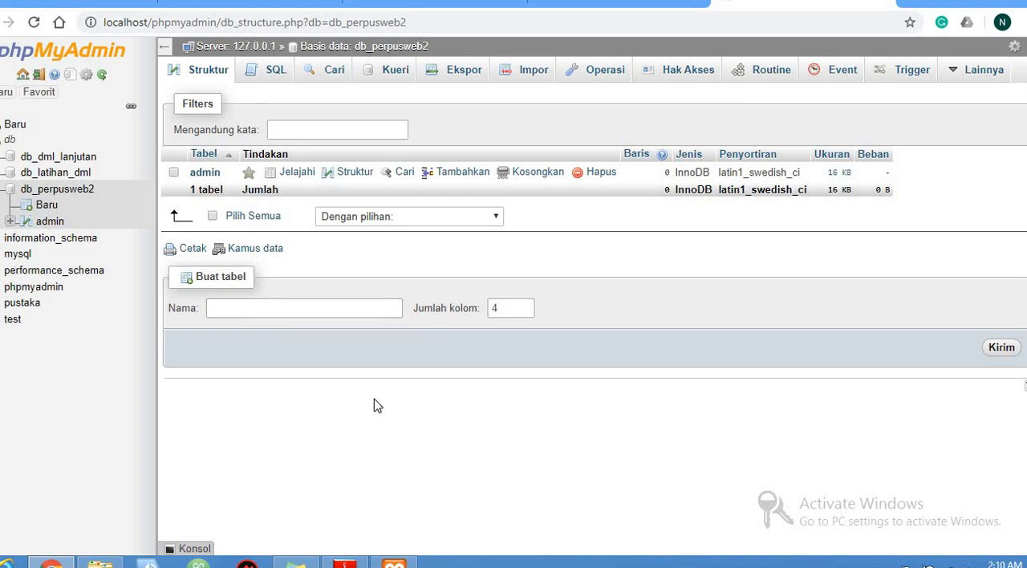
left_click(345, 564)
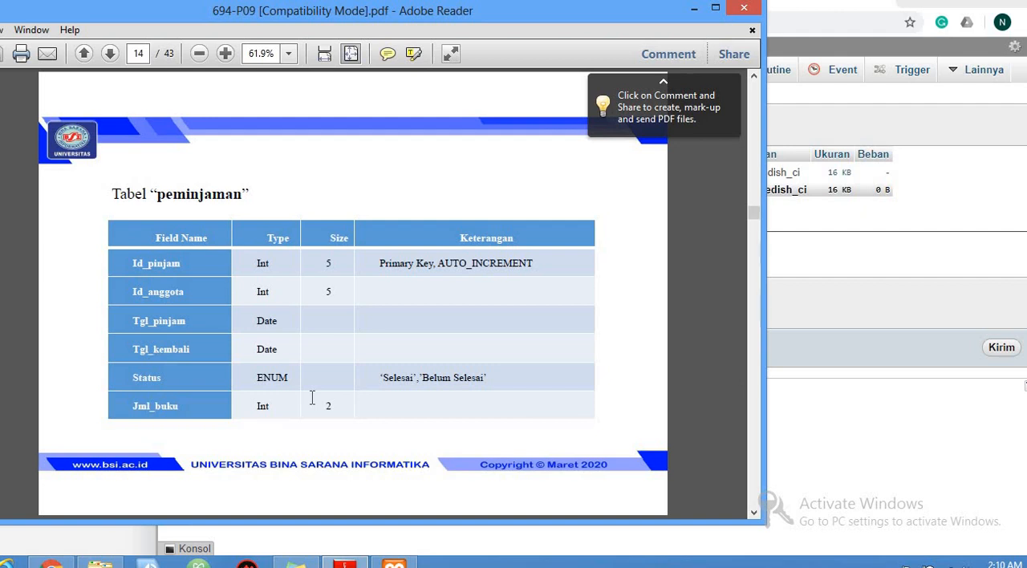
scroll(312, 399, "down", 2)
scroll(313, 401, "down", 2)
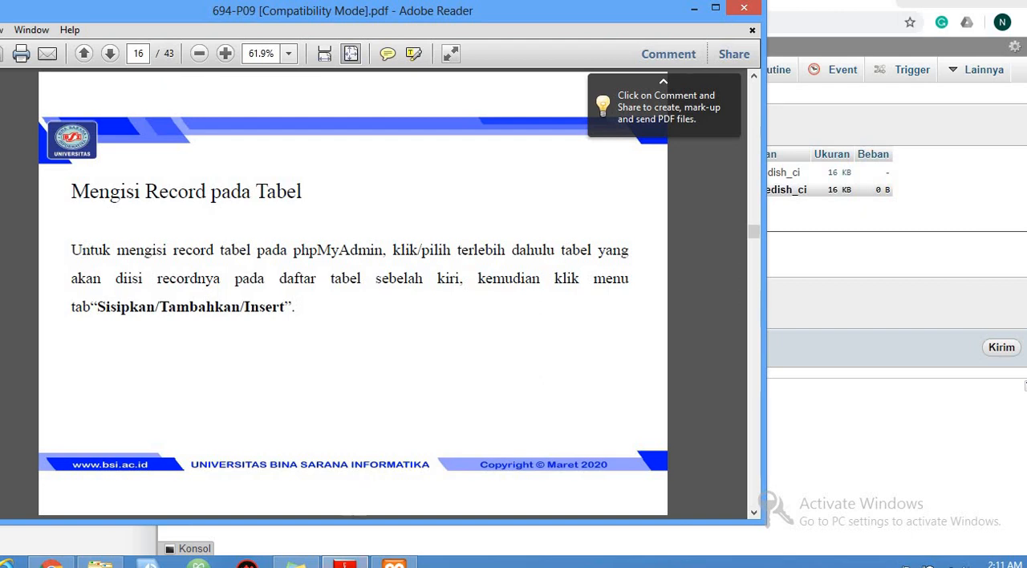
Switch back to phpMyAdmin and open the form for inserting new rows into the admin table
left_click(345, 562)
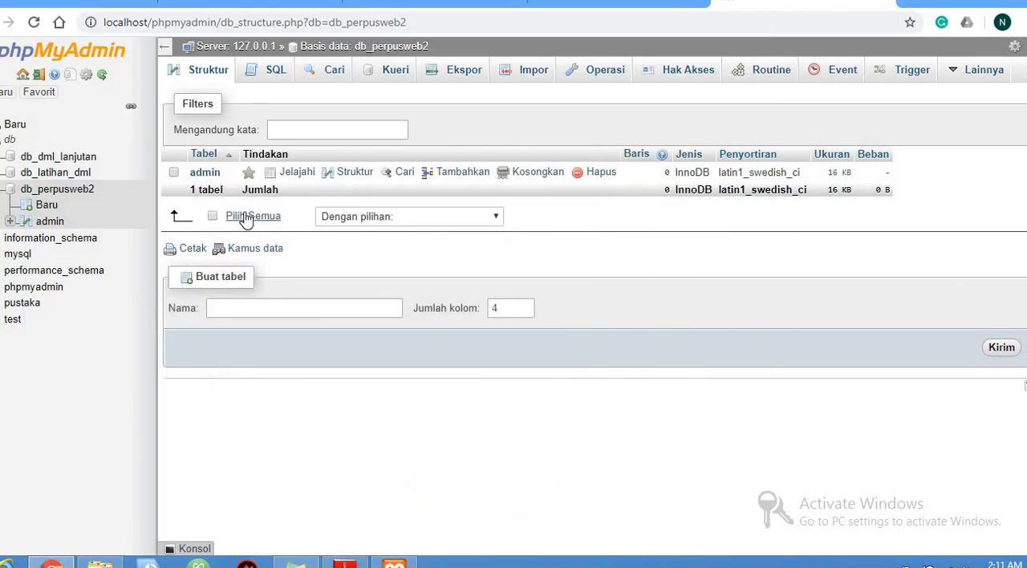
left_click(205, 173)
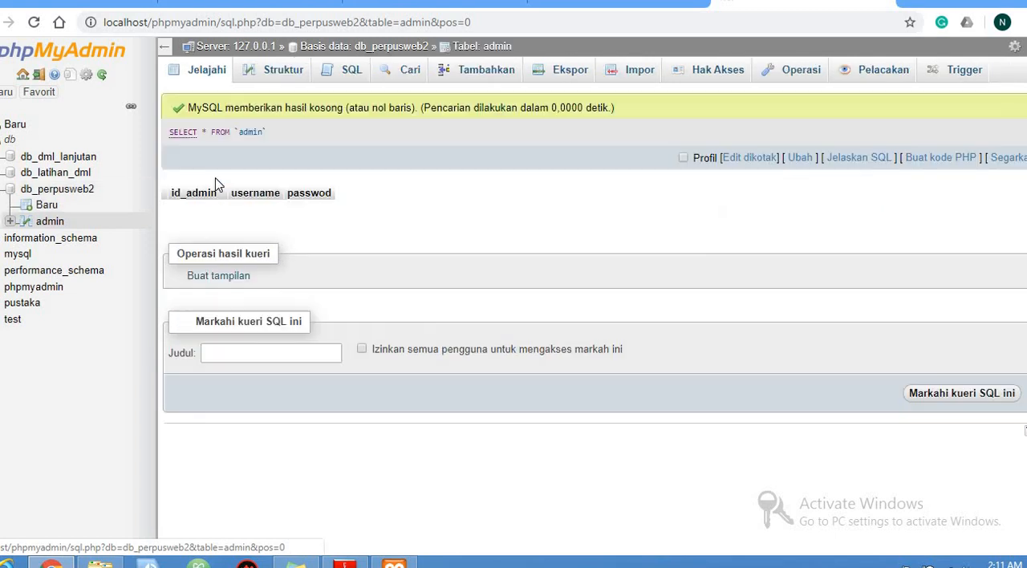
left_click(288, 73)
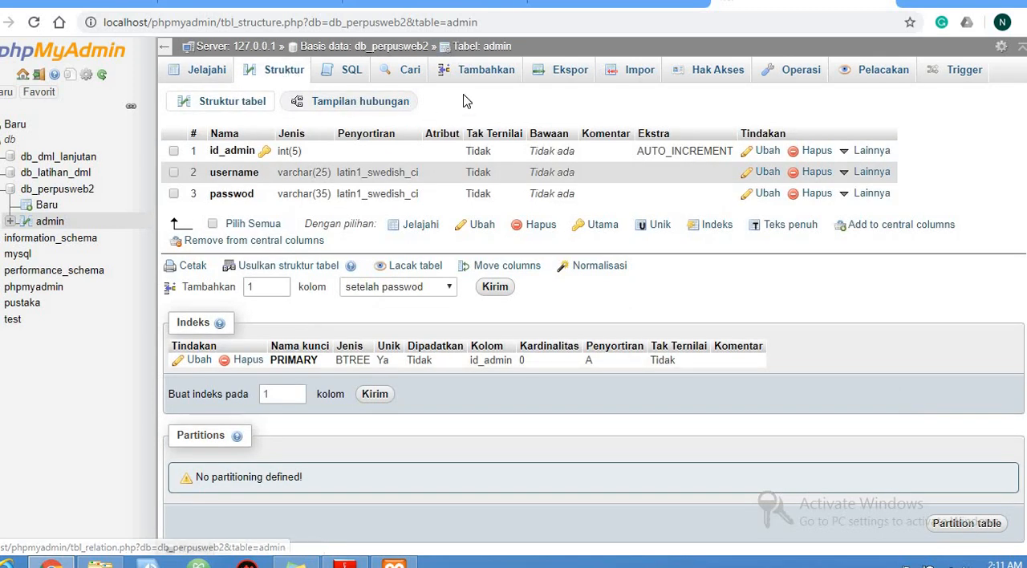
left_click(468, 79)
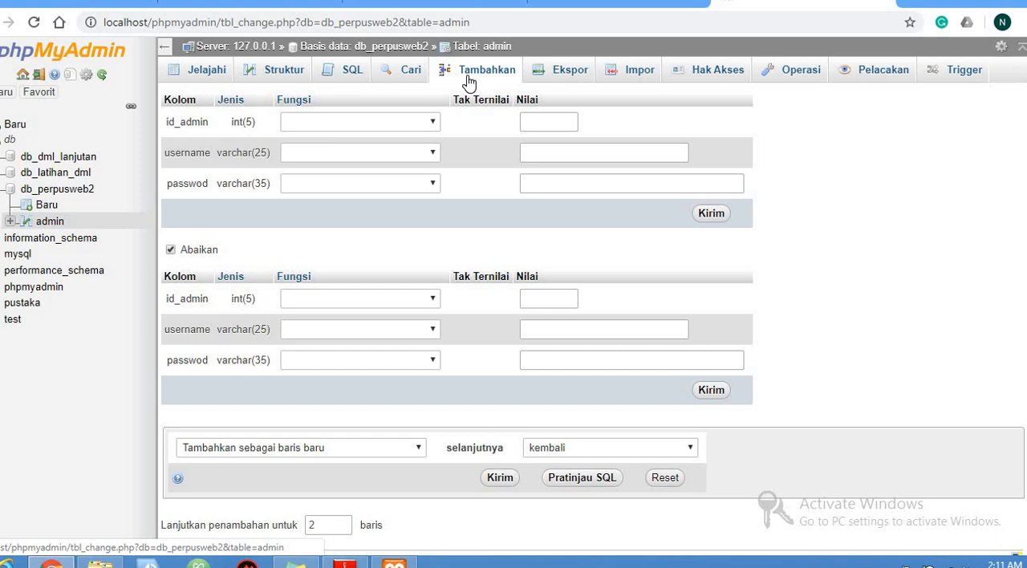
Read the PDF slides on browsing inserted records and the exercise data for katalog_buku, buku and anggota
left_click(345, 562)
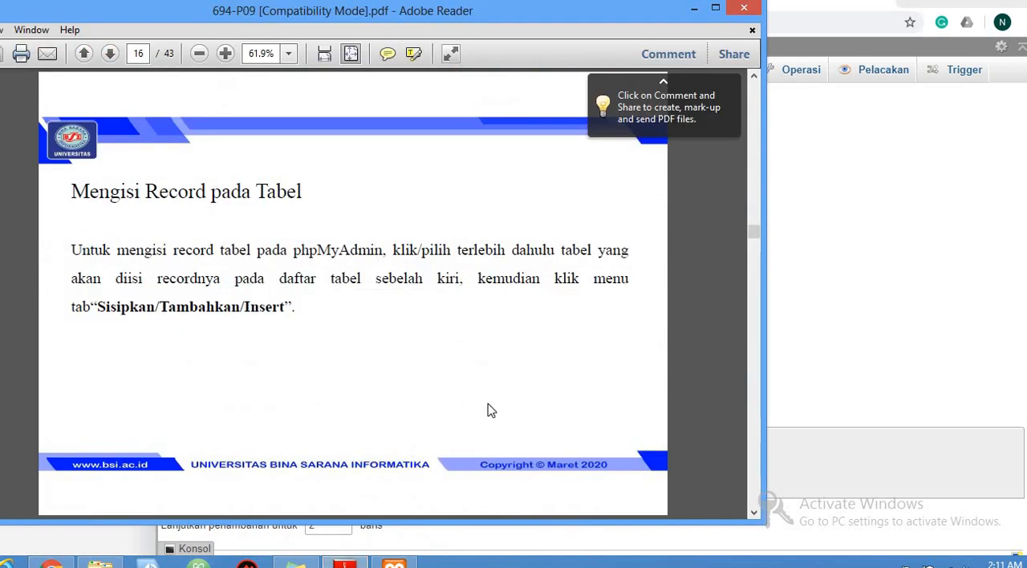
scroll(488, 410, "down", 1)
scroll(491, 410, "down", 1)
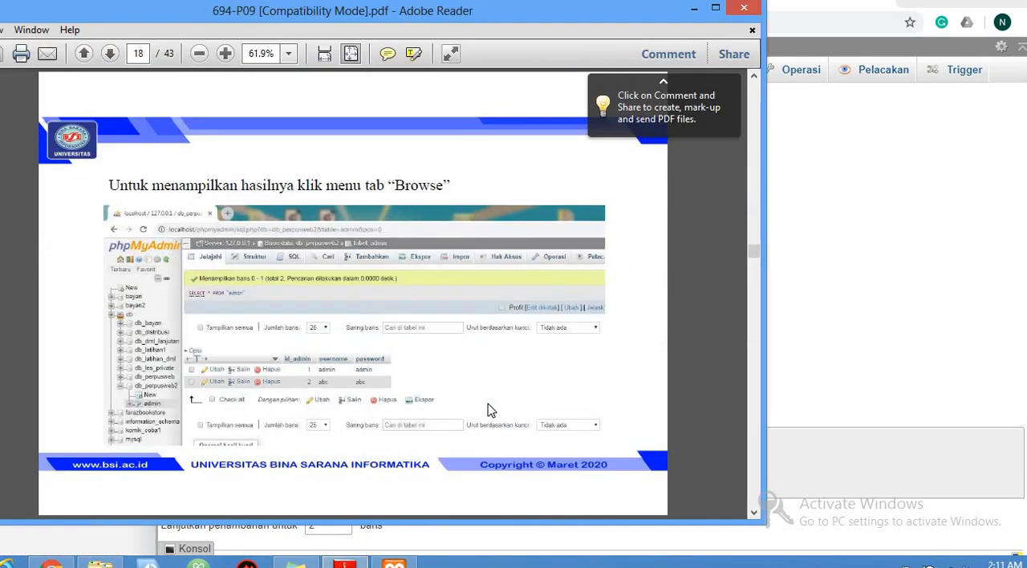
scroll(491, 410, "down", 1)
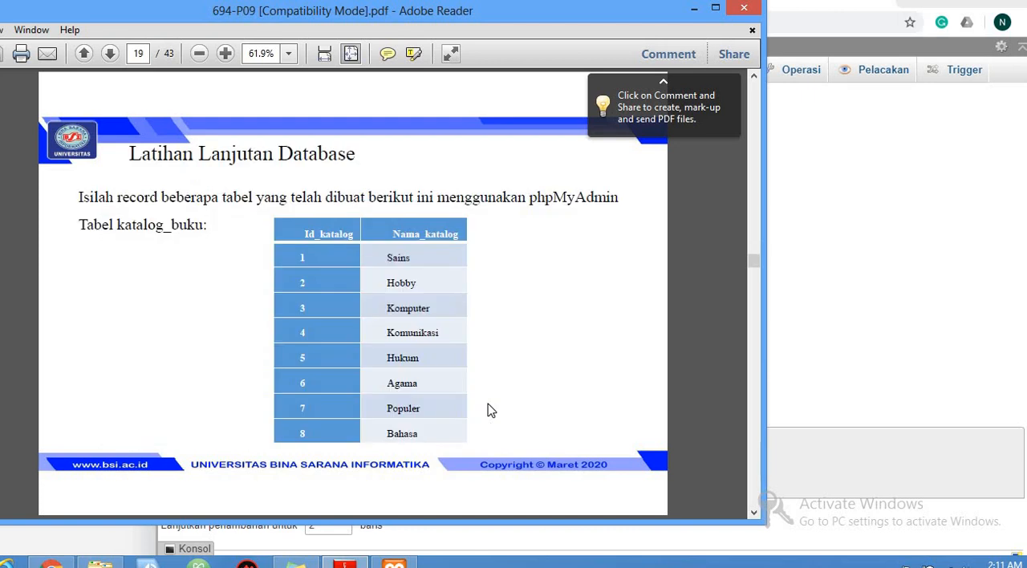
scroll(490, 407, "down", 1)
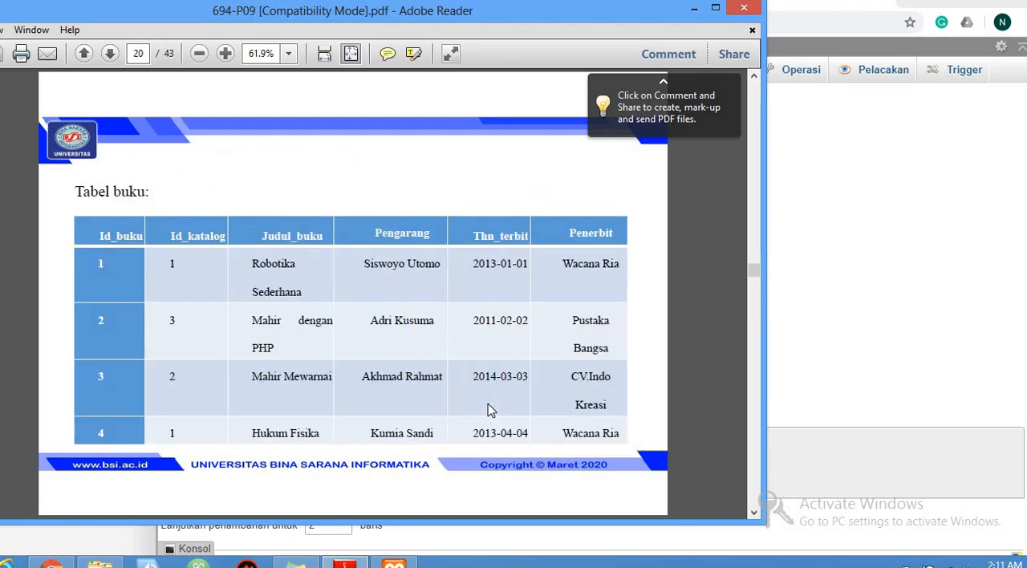
scroll(488, 404, "up", 1)
scroll(487, 401, "down", 2)
scroll(488, 402, "down", 4)
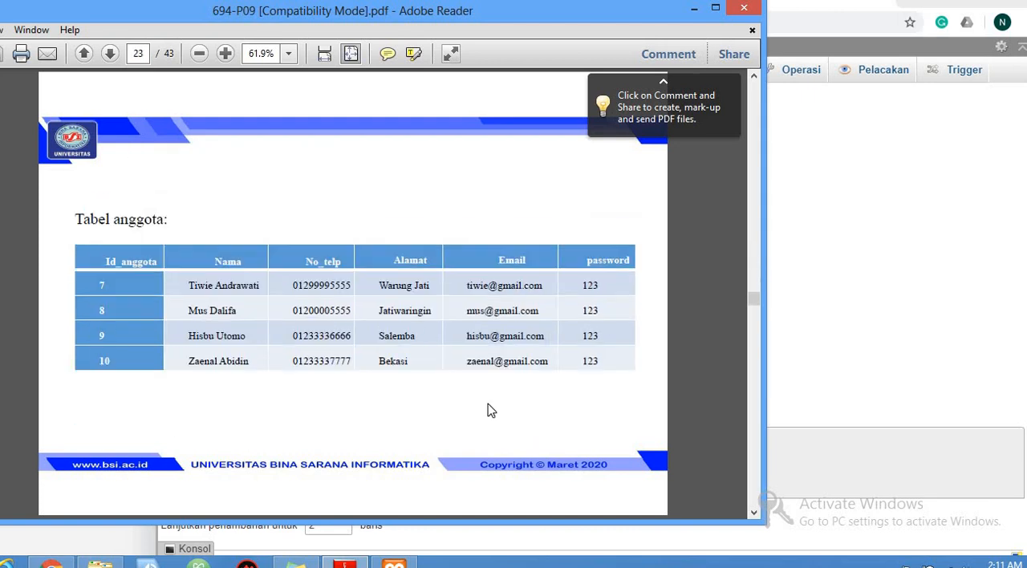
scroll(491, 410, "up", 3)
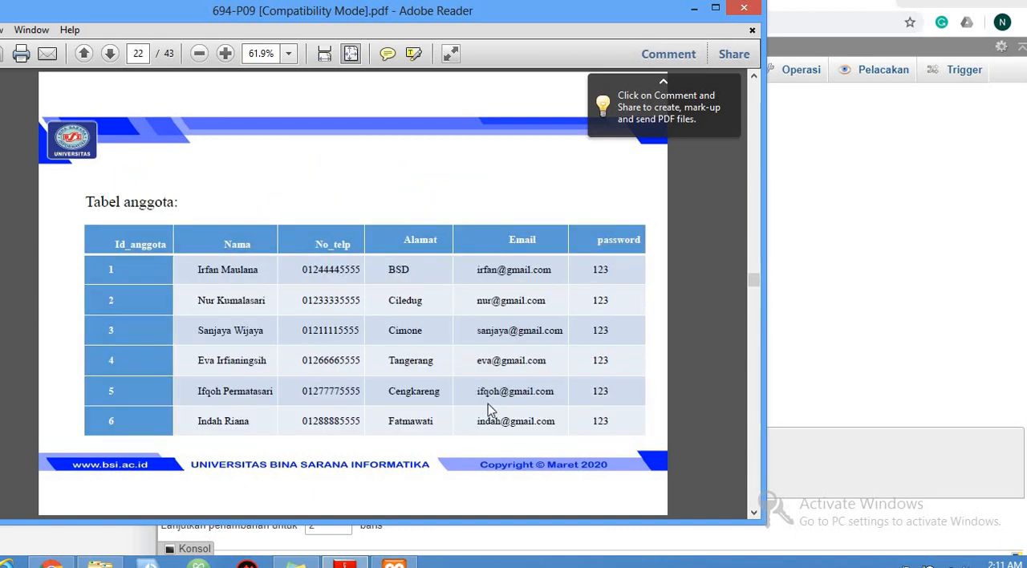
scroll(487, 403, "up", 2)
scroll(491, 410, "up", 1)
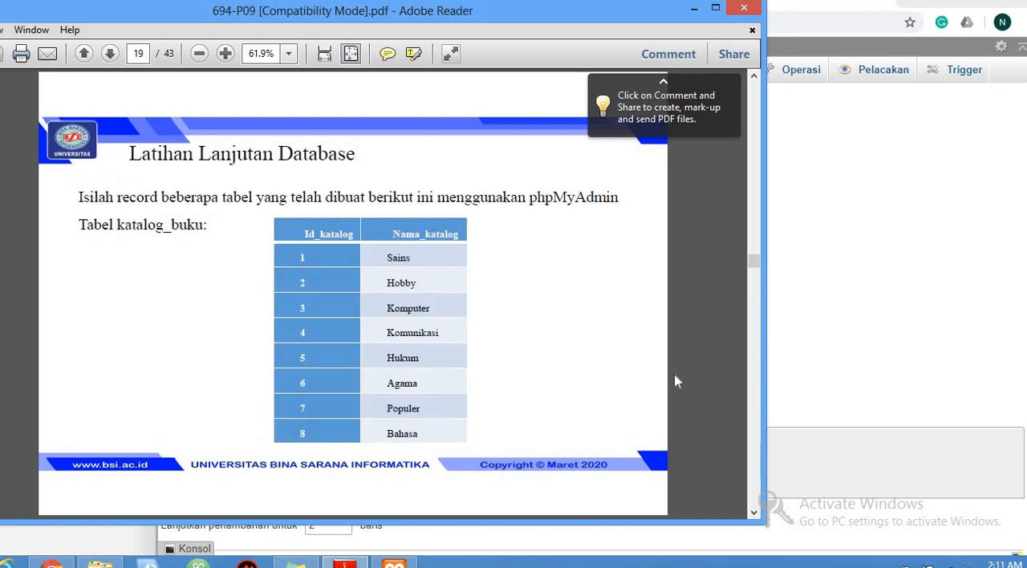
Switch back to phpMyAdmin and fill in the username and password of the first new admin row, leaving id_admin empty
left_click(876, 268)
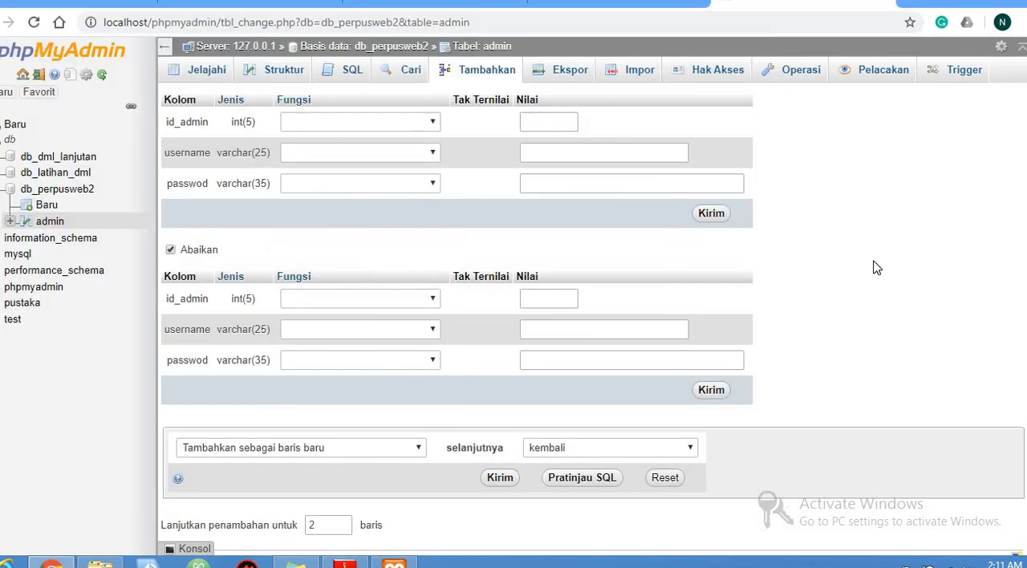
left_click(544, 121)
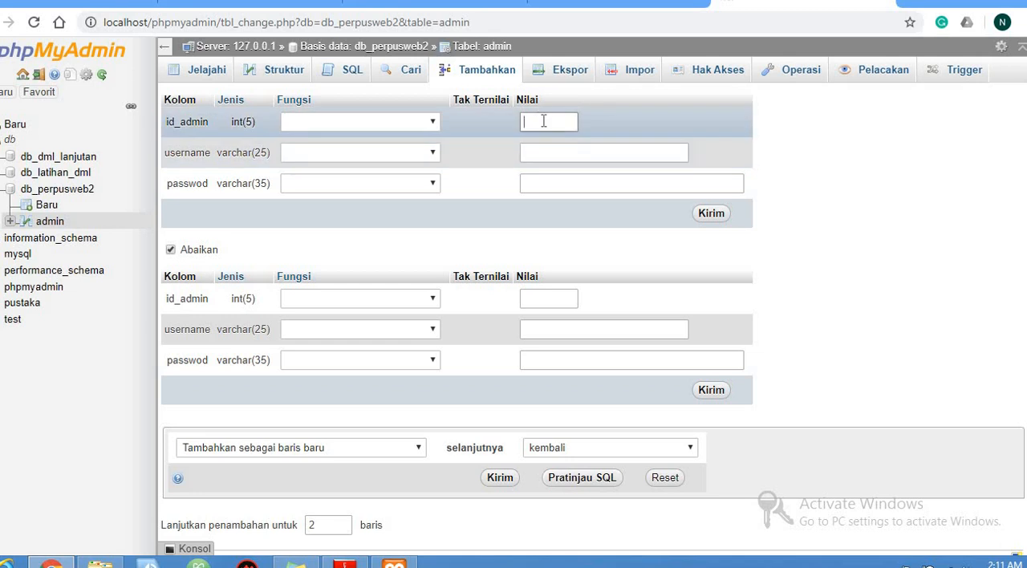
left_click(553, 154)
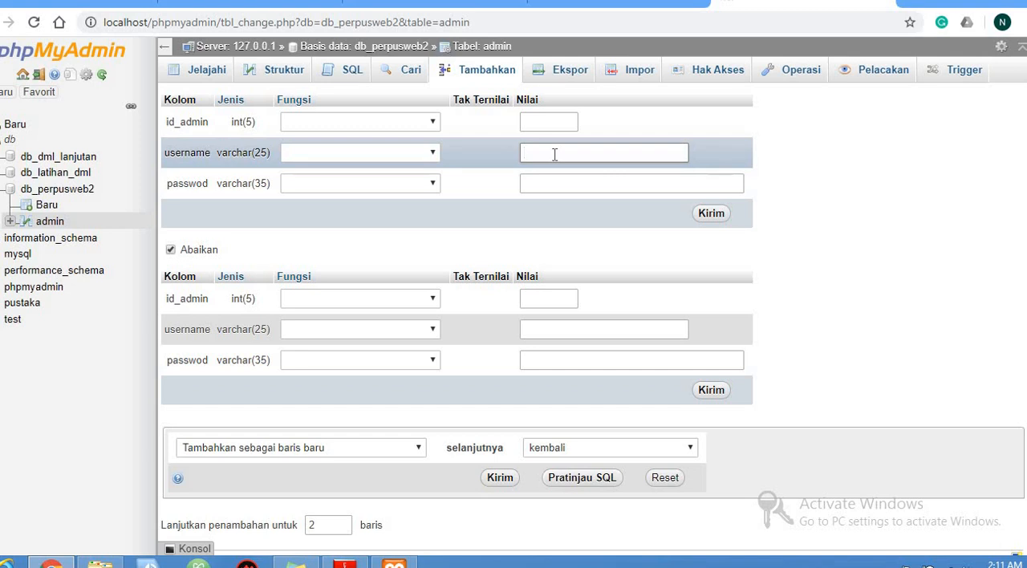
type("nila")
left_click(561, 185)
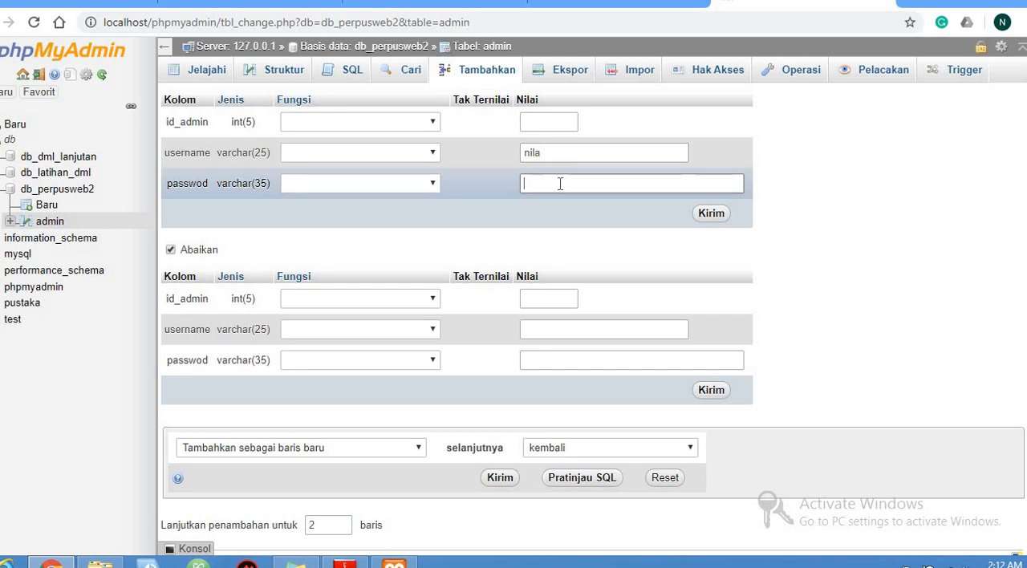
type("123")
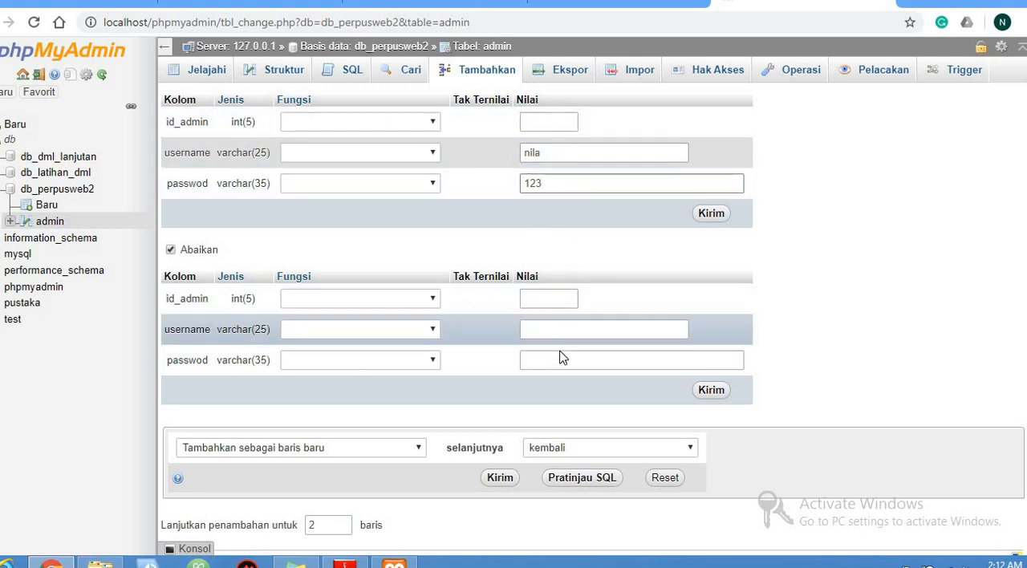
Fill in the username and password of the second new admin row, and submit both rows
left_click(546, 327)
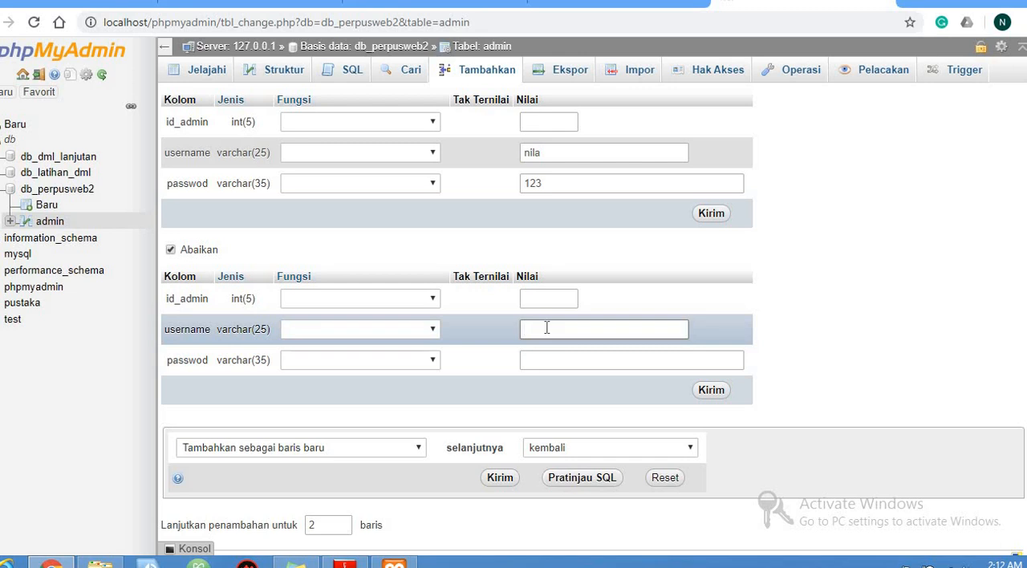
type("hardi")
left_click(551, 355)
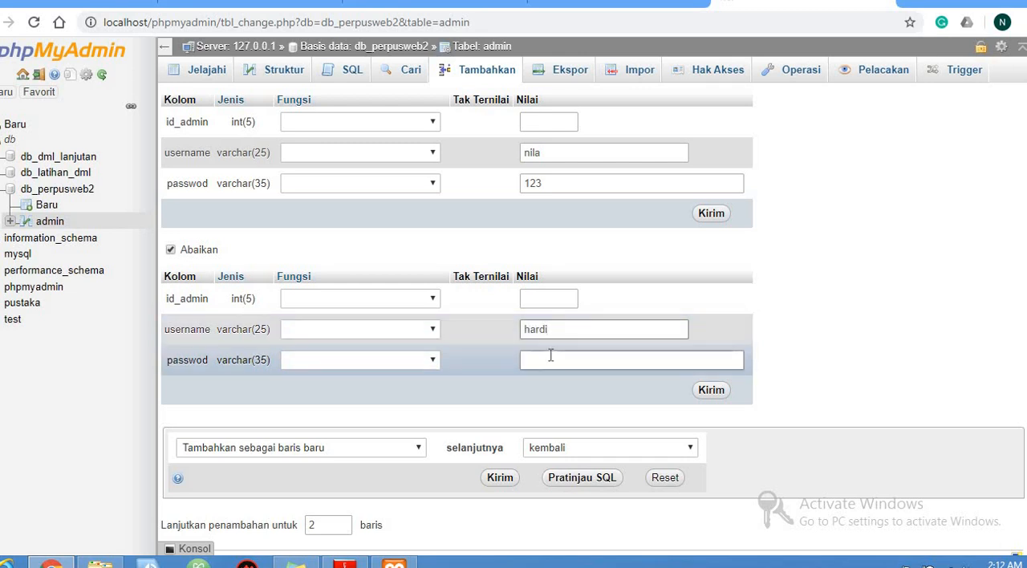
type("456")
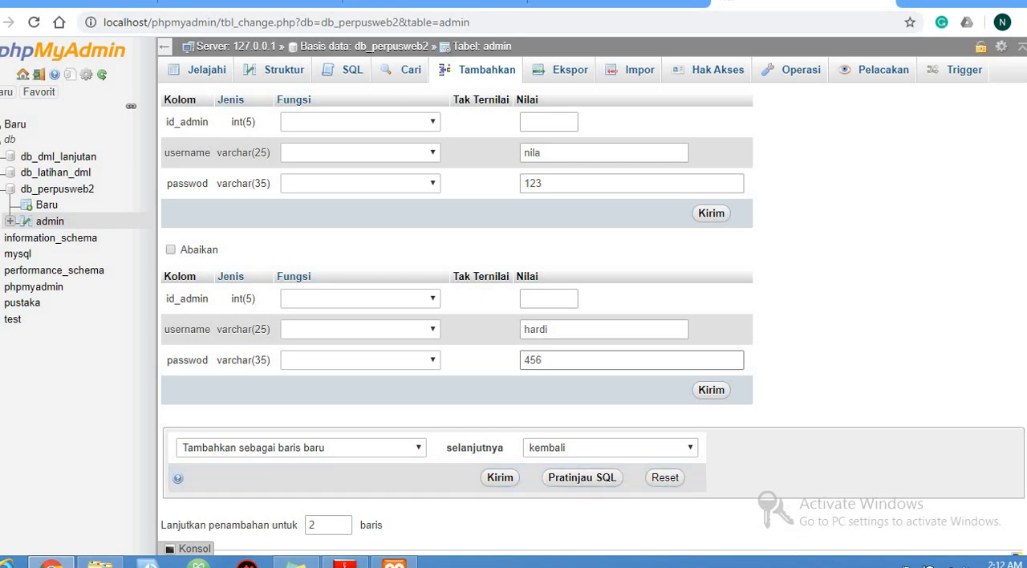
scroll(592, 319, "down", 1)
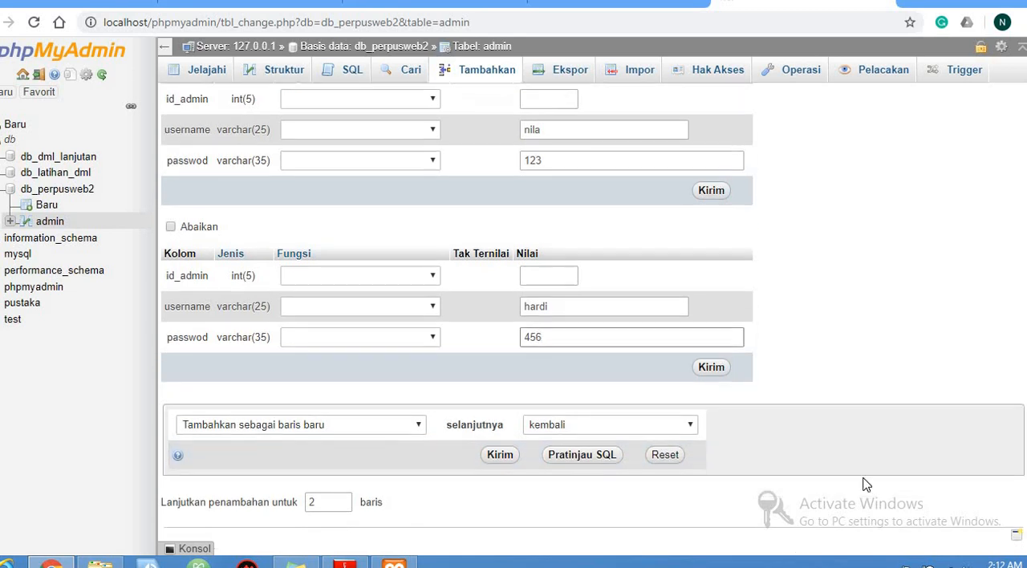
left_click(500, 464)
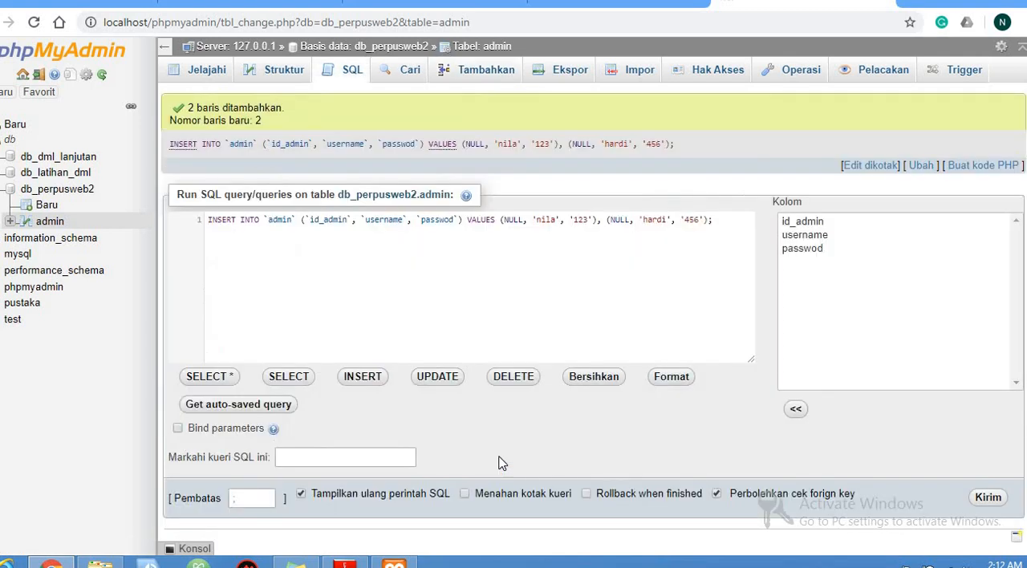
Browse the admin table's records and revisit its row insert form
left_click(277, 78)
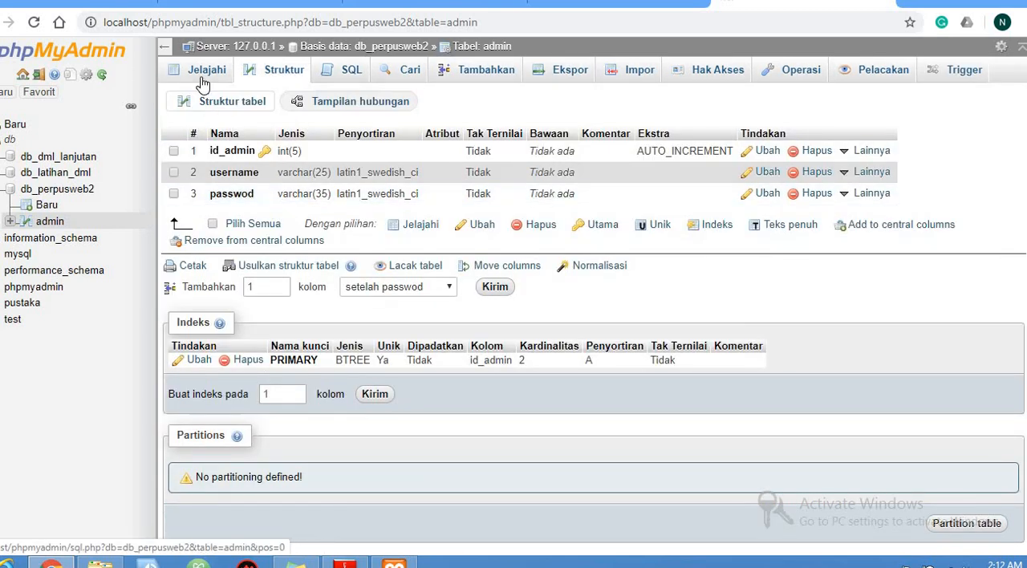
left_click(203, 84)
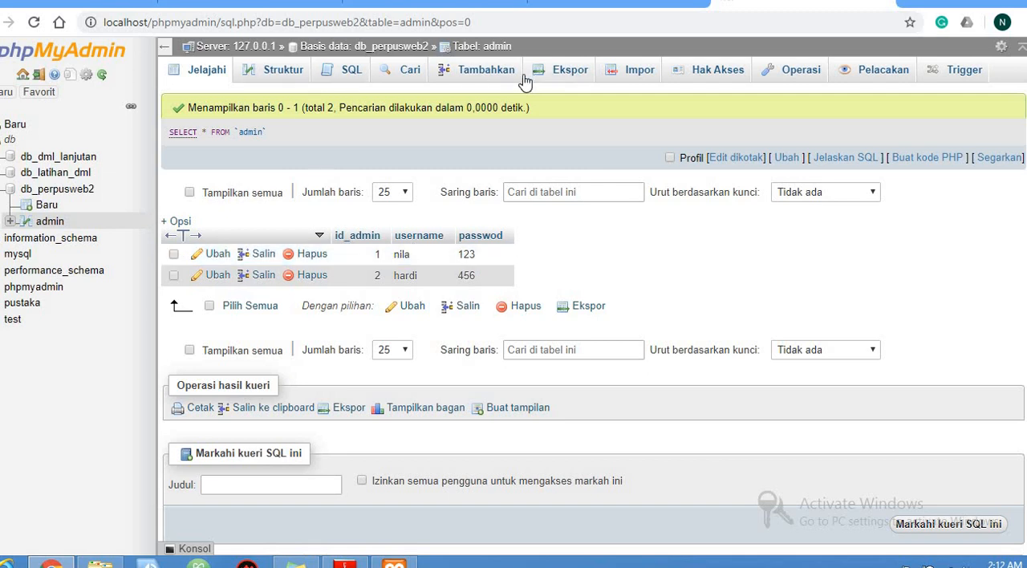
left_click(487, 72)
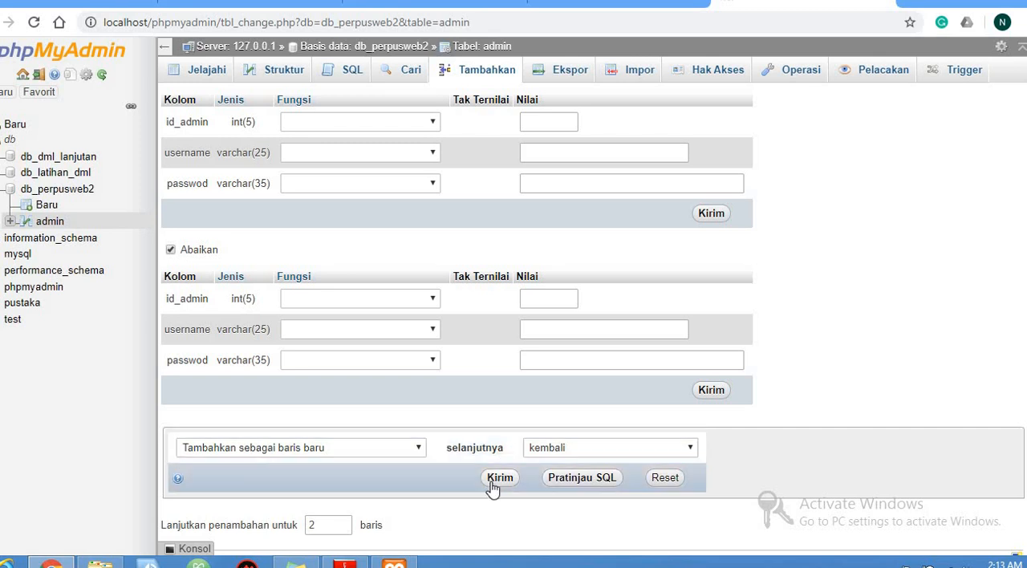
left_click(206, 70)
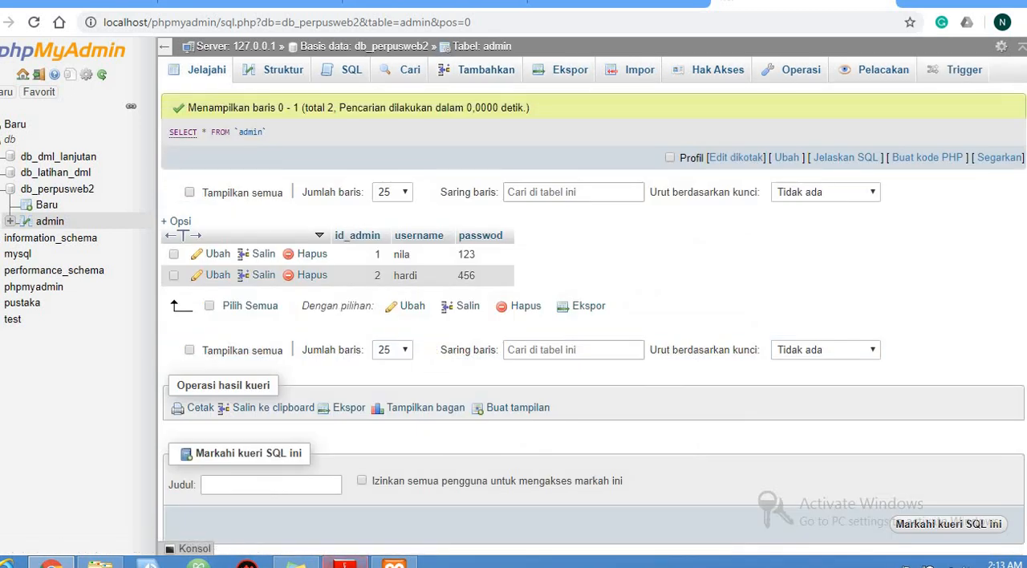
Read the PDF slides from the katalog_buku, buku and anggota exercise records to editing and deleting table records
left_click(345, 562)
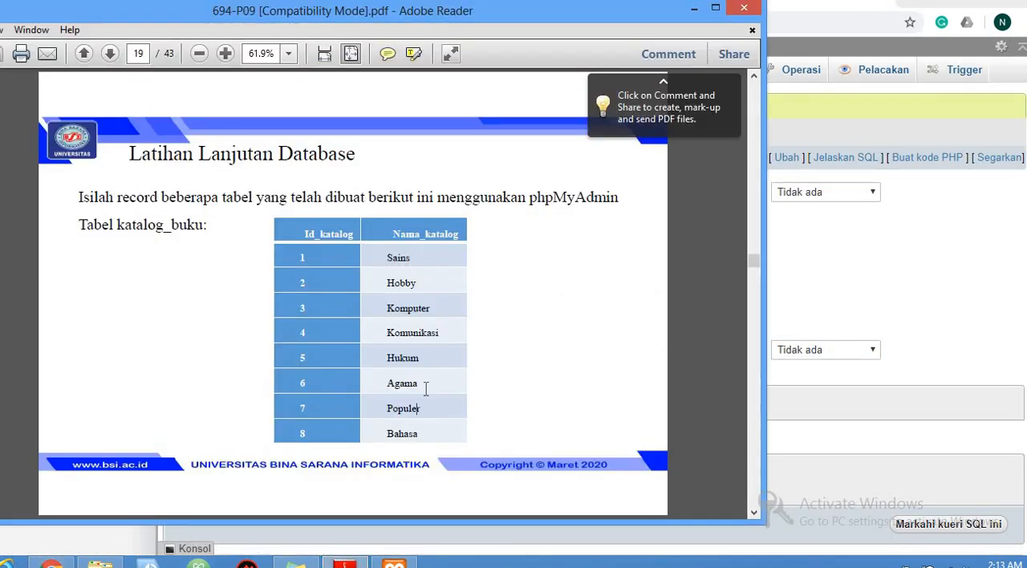
scroll(426, 389, "down", 2)
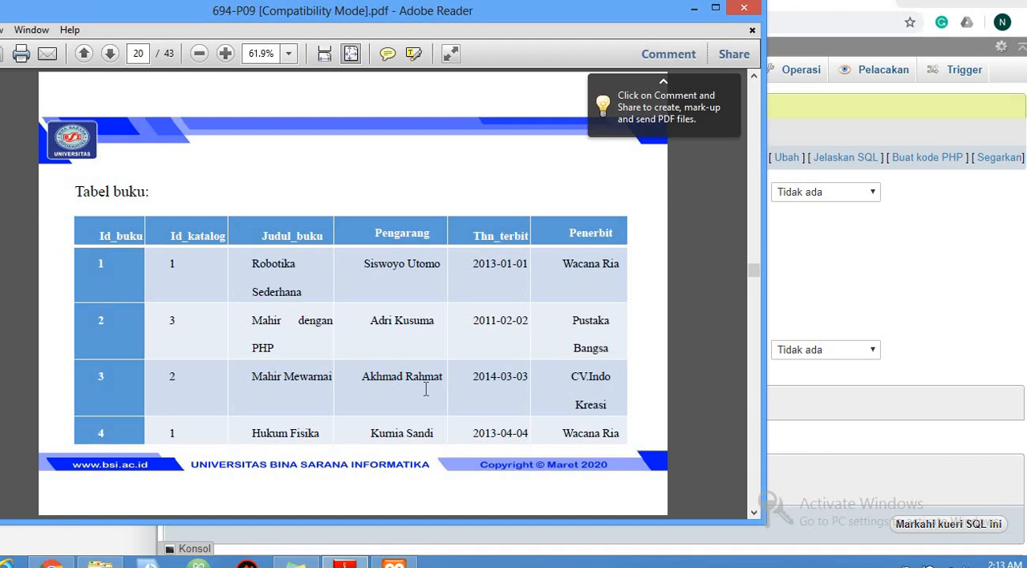
scroll(426, 388, "down", 2)
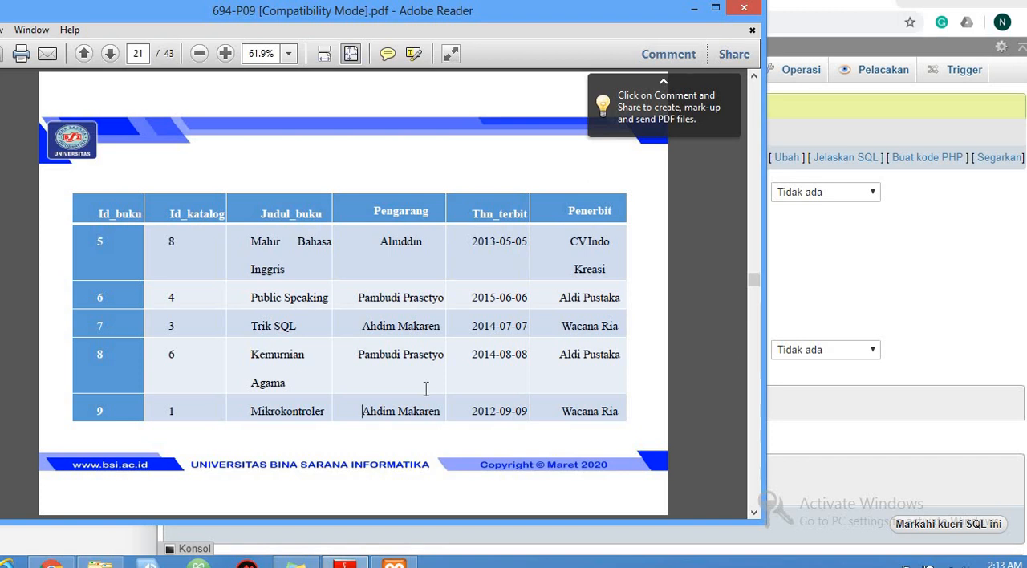
scroll(426, 388, "down", 2)
scroll(426, 389, "down", 2)
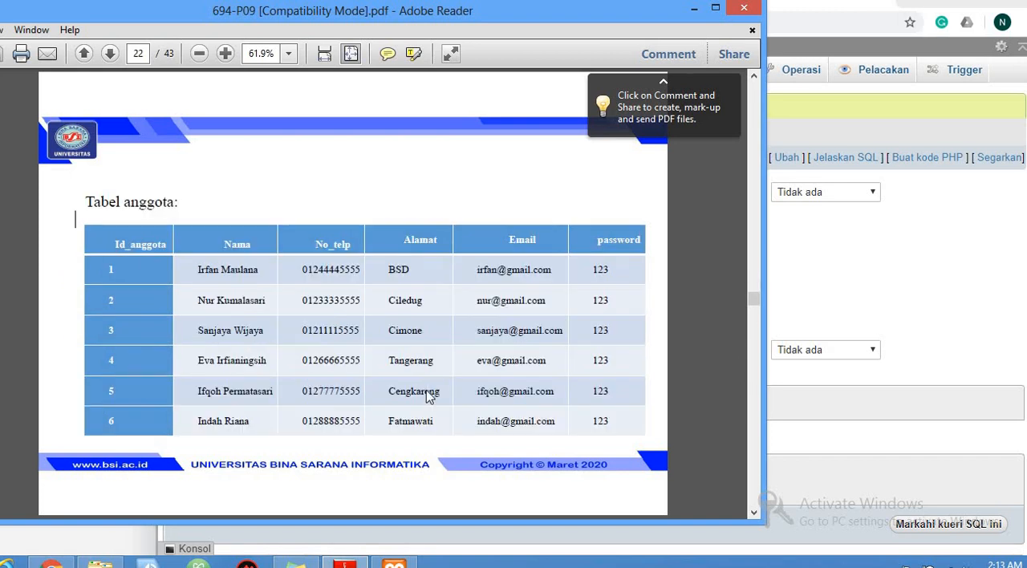
scroll(426, 396, "down", 2)
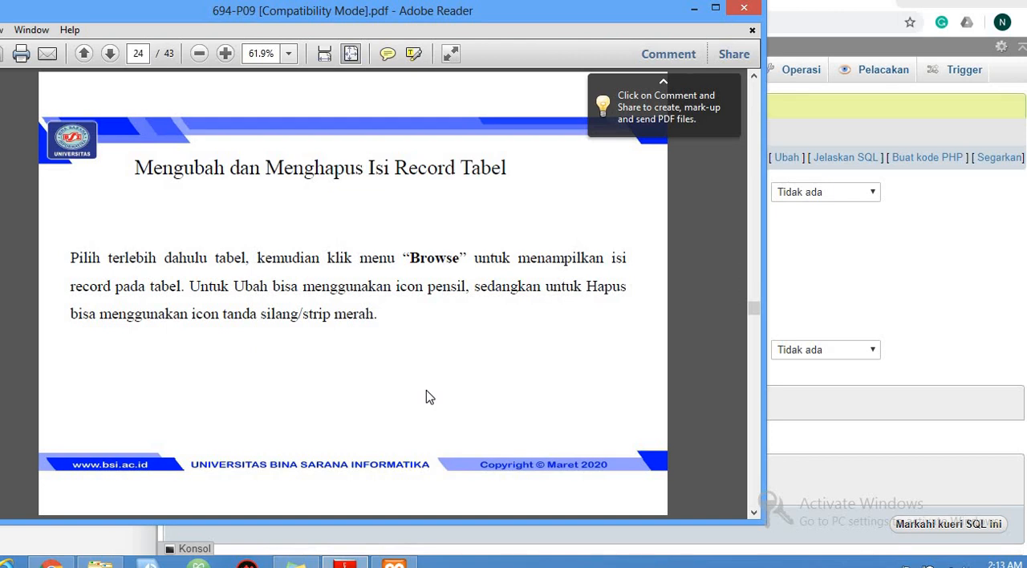
scroll(428, 396, "down", 2)
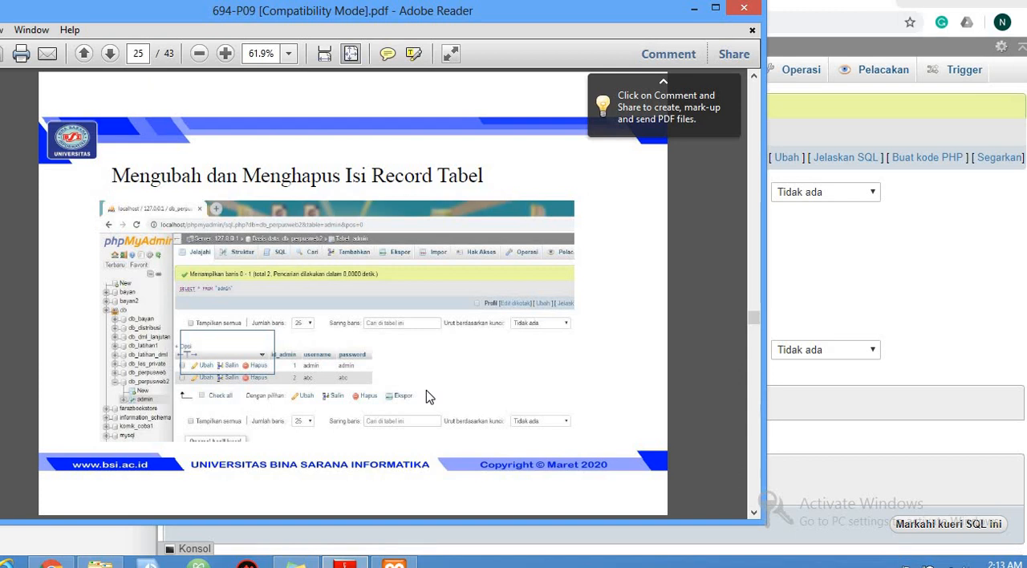
Read the PDF slide on changing and deleting table fields, and reopen the admin table from db_perpusweb2's table list in phpMyAdmin
scroll(427, 396, "down", 2)
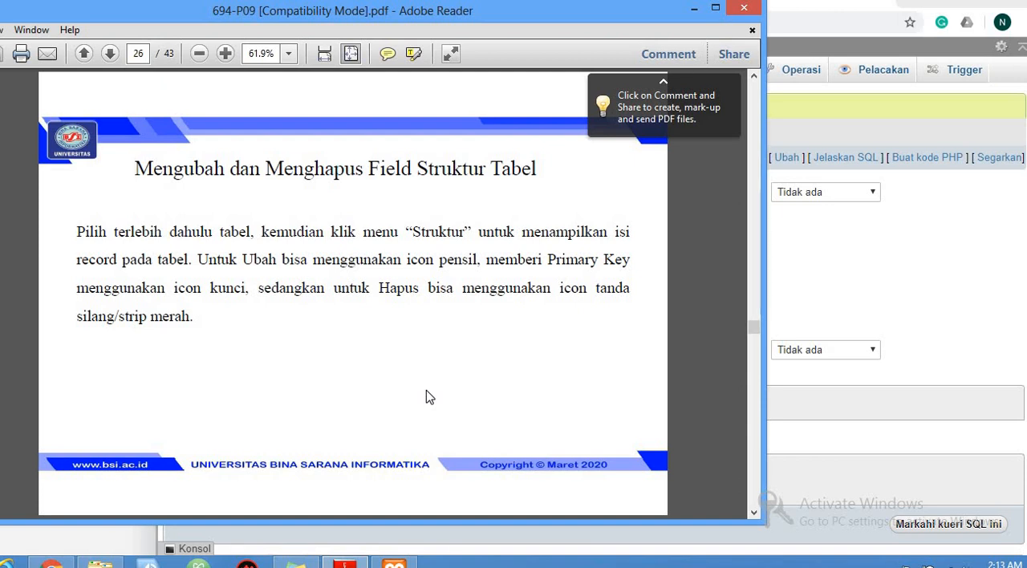
left_click(948, 280)
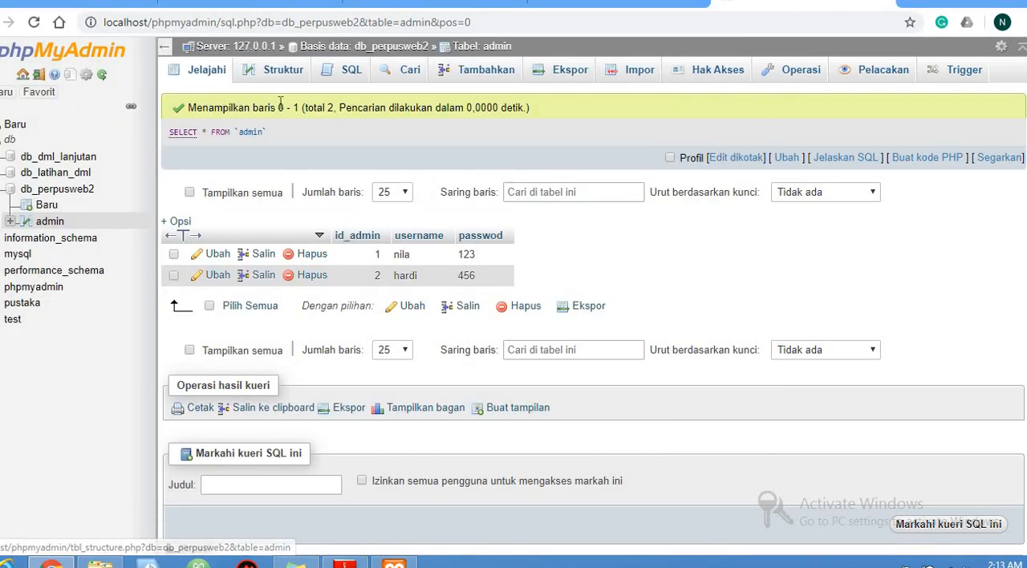
left_click(374, 48)
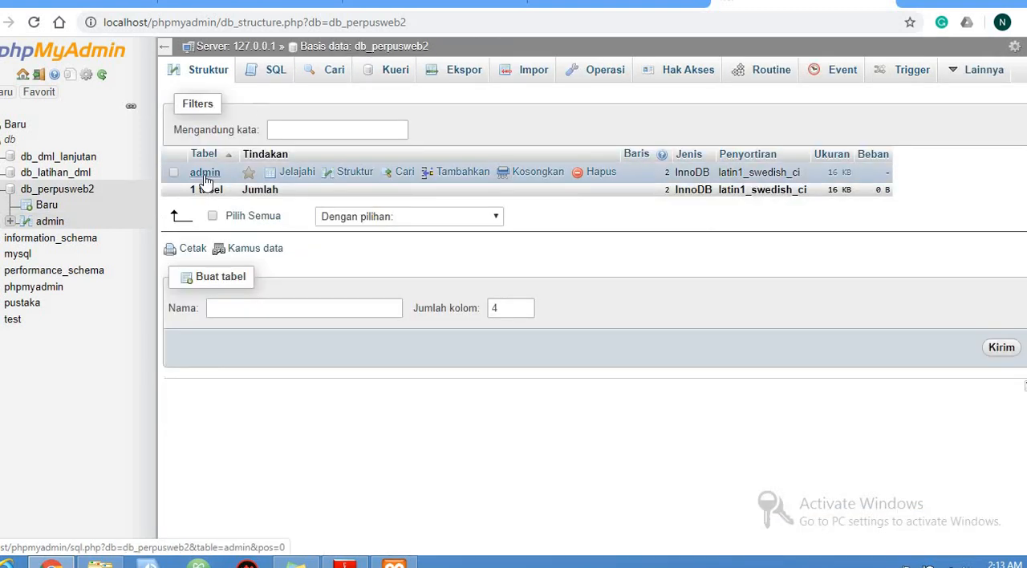
left_click(206, 173)
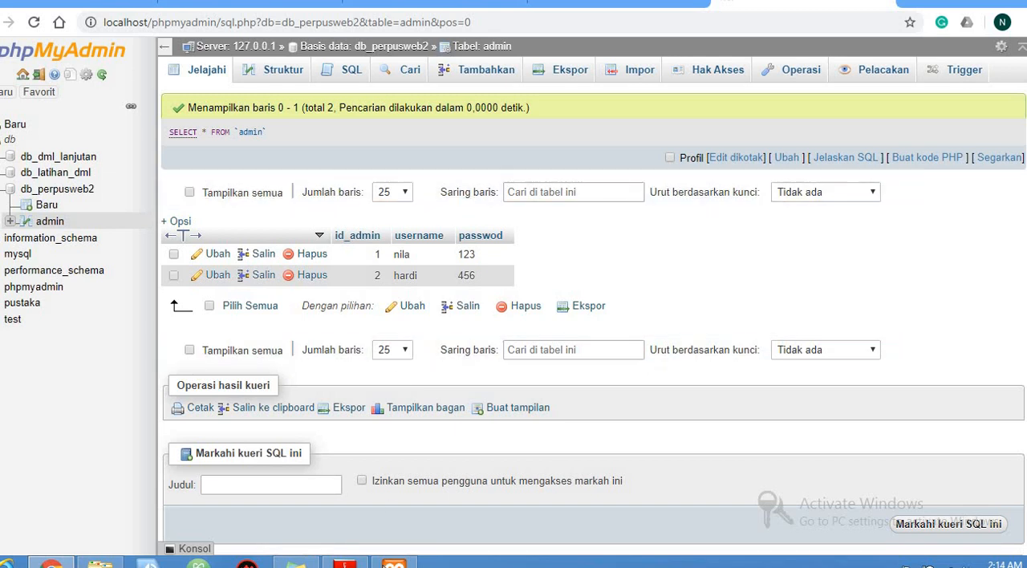
Recheck the PDF instructions for table fields and display the admin table's structure in phpMyAdmin
left_click(345, 562)
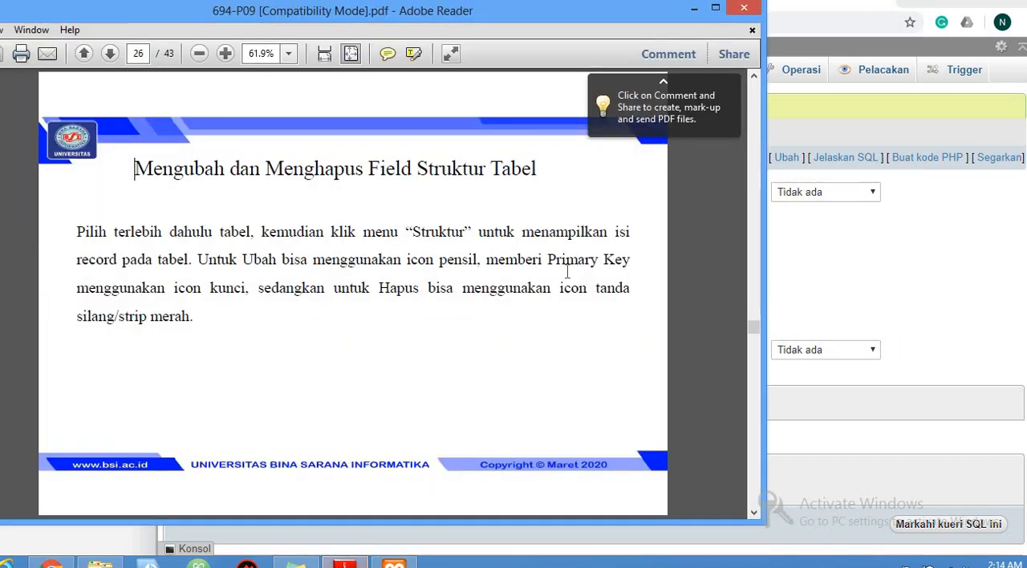
left_click(345, 562)
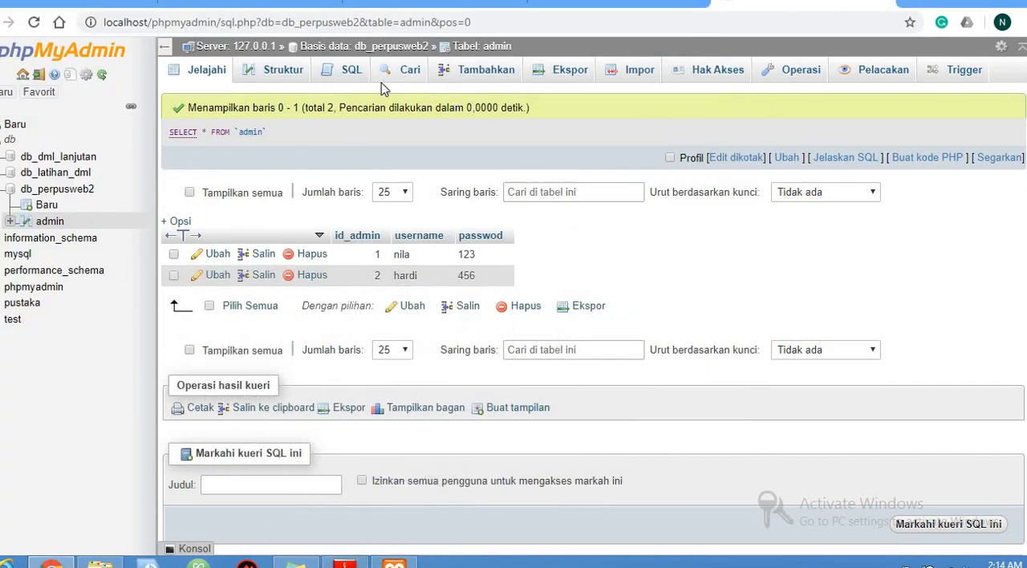
left_click(271, 78)
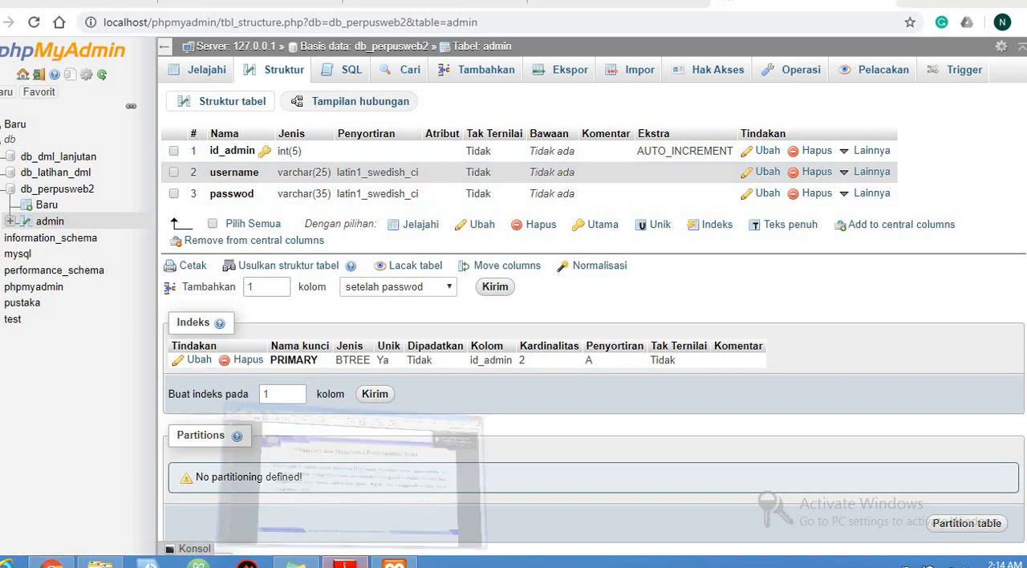
Review the PDF's field editing slides, and return to phpMyAdmin to view the additional actions for the id_admin column
left_click(345, 561)
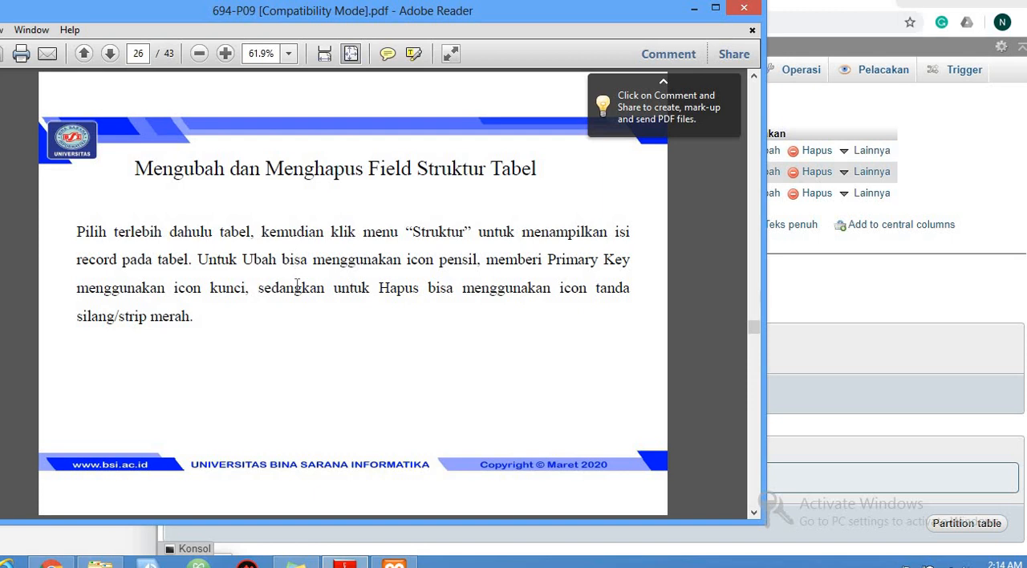
left_click(306, 313)
scroll(306, 313, "down", 2)
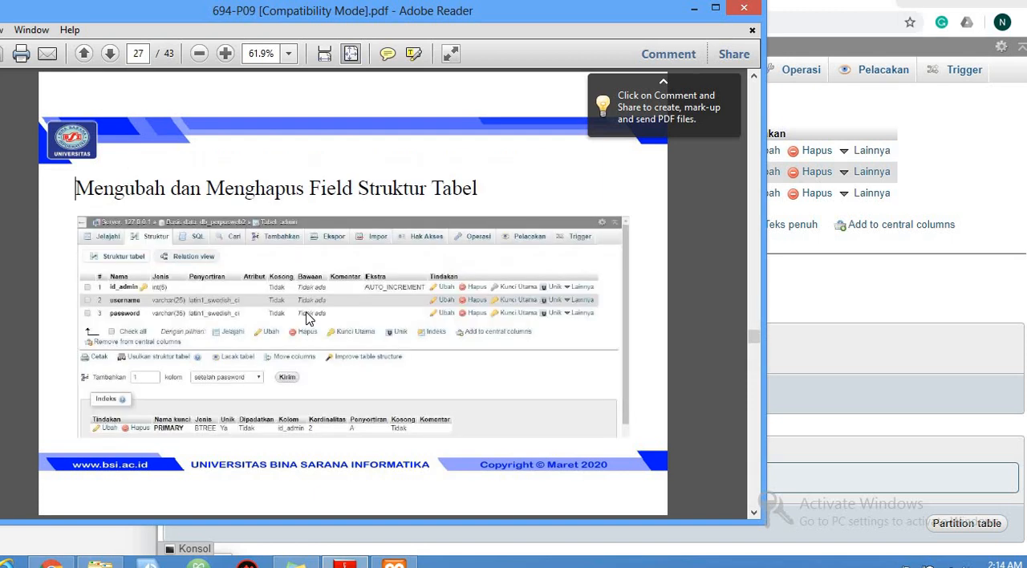
scroll(306, 313, "up", 1)
left_click(296, 564)
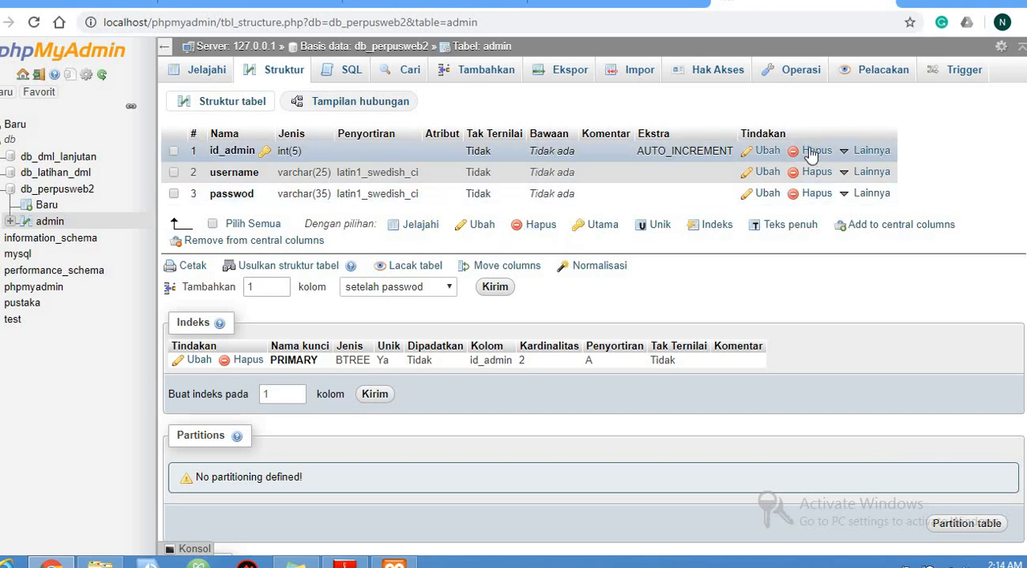
left_click(845, 156)
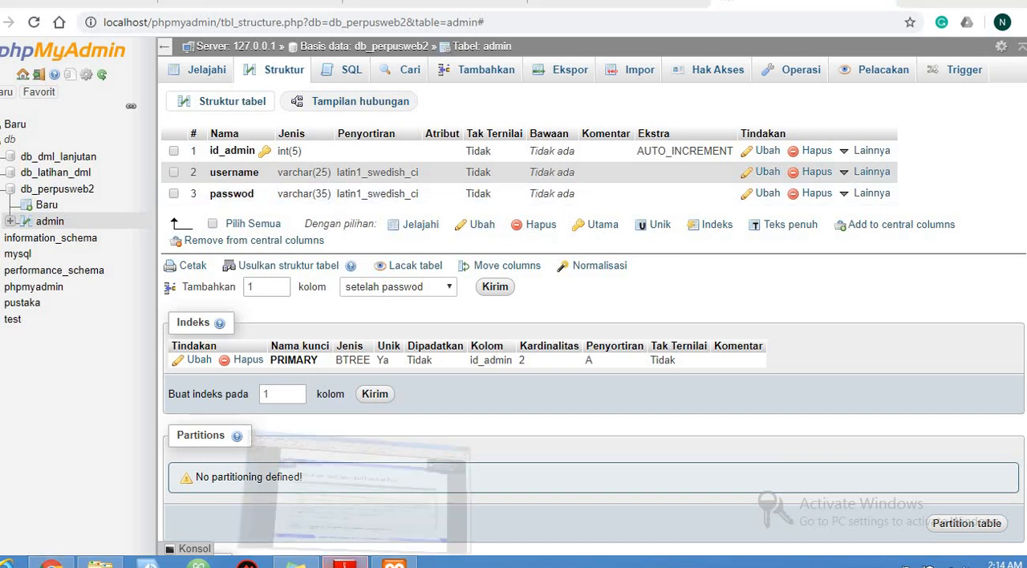
Switch to the PDF and read on from the table structure example to the diagram of table relations in phpMyAdmin
left_click(345, 562)
left_click(359, 420)
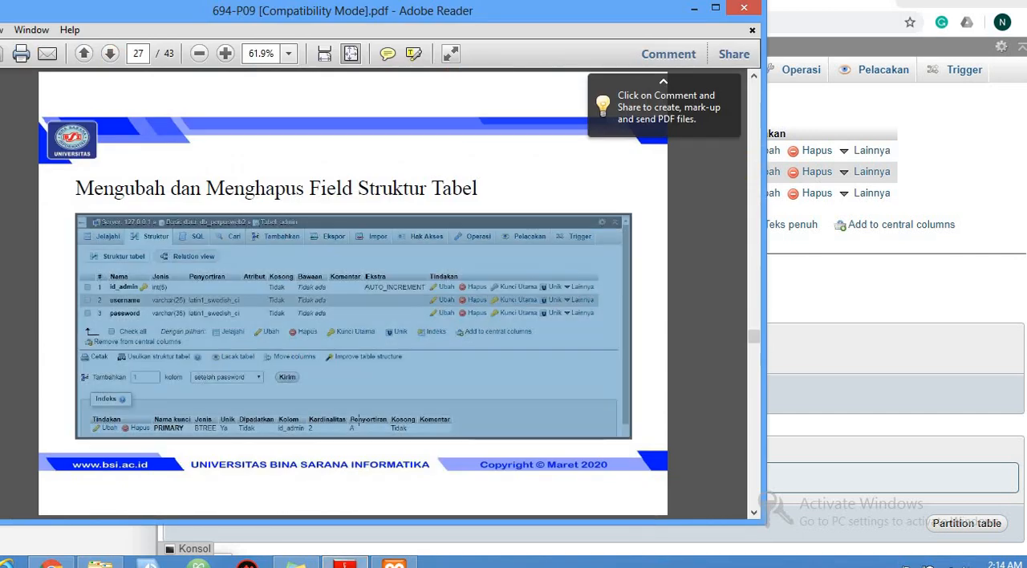
scroll(359, 420, "down", 1)
scroll(359, 420, "down", 1)
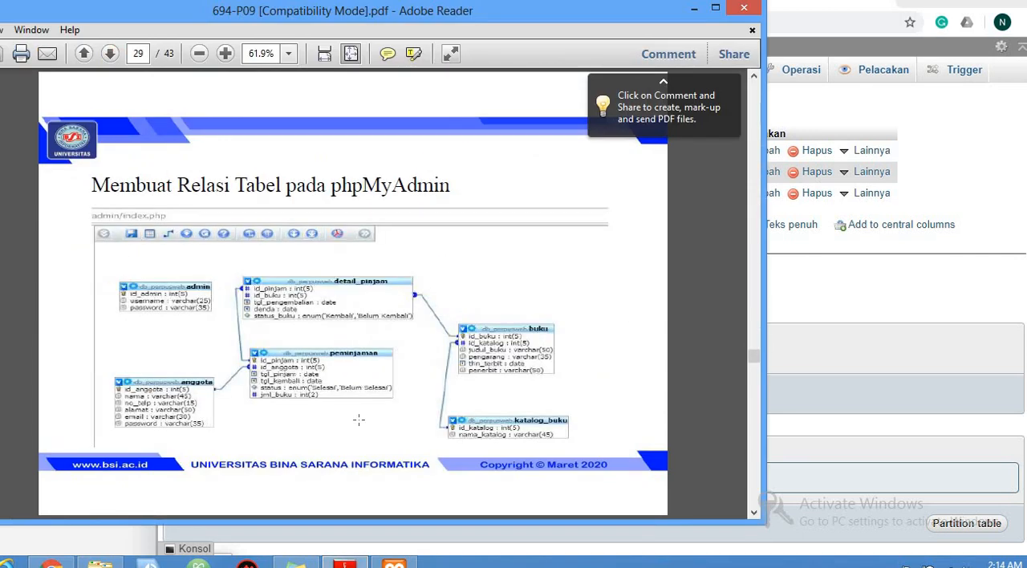